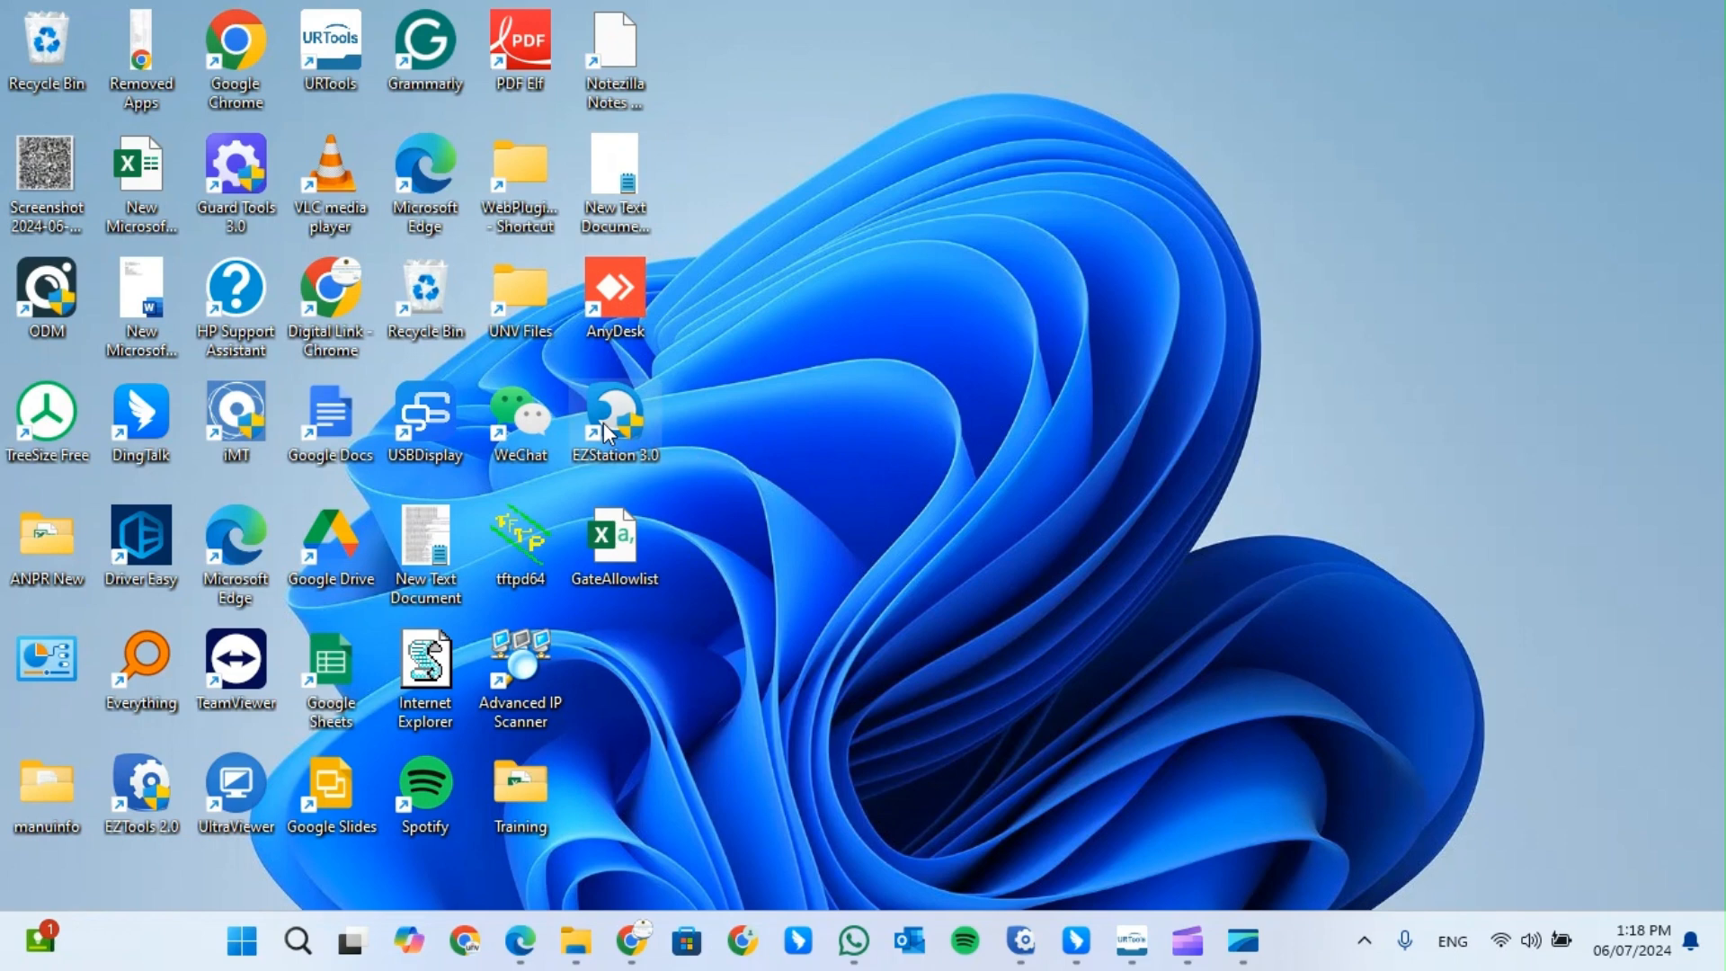
- Launch EZStation 3.0 and log in with the saved administrator password
left_click(616, 430)
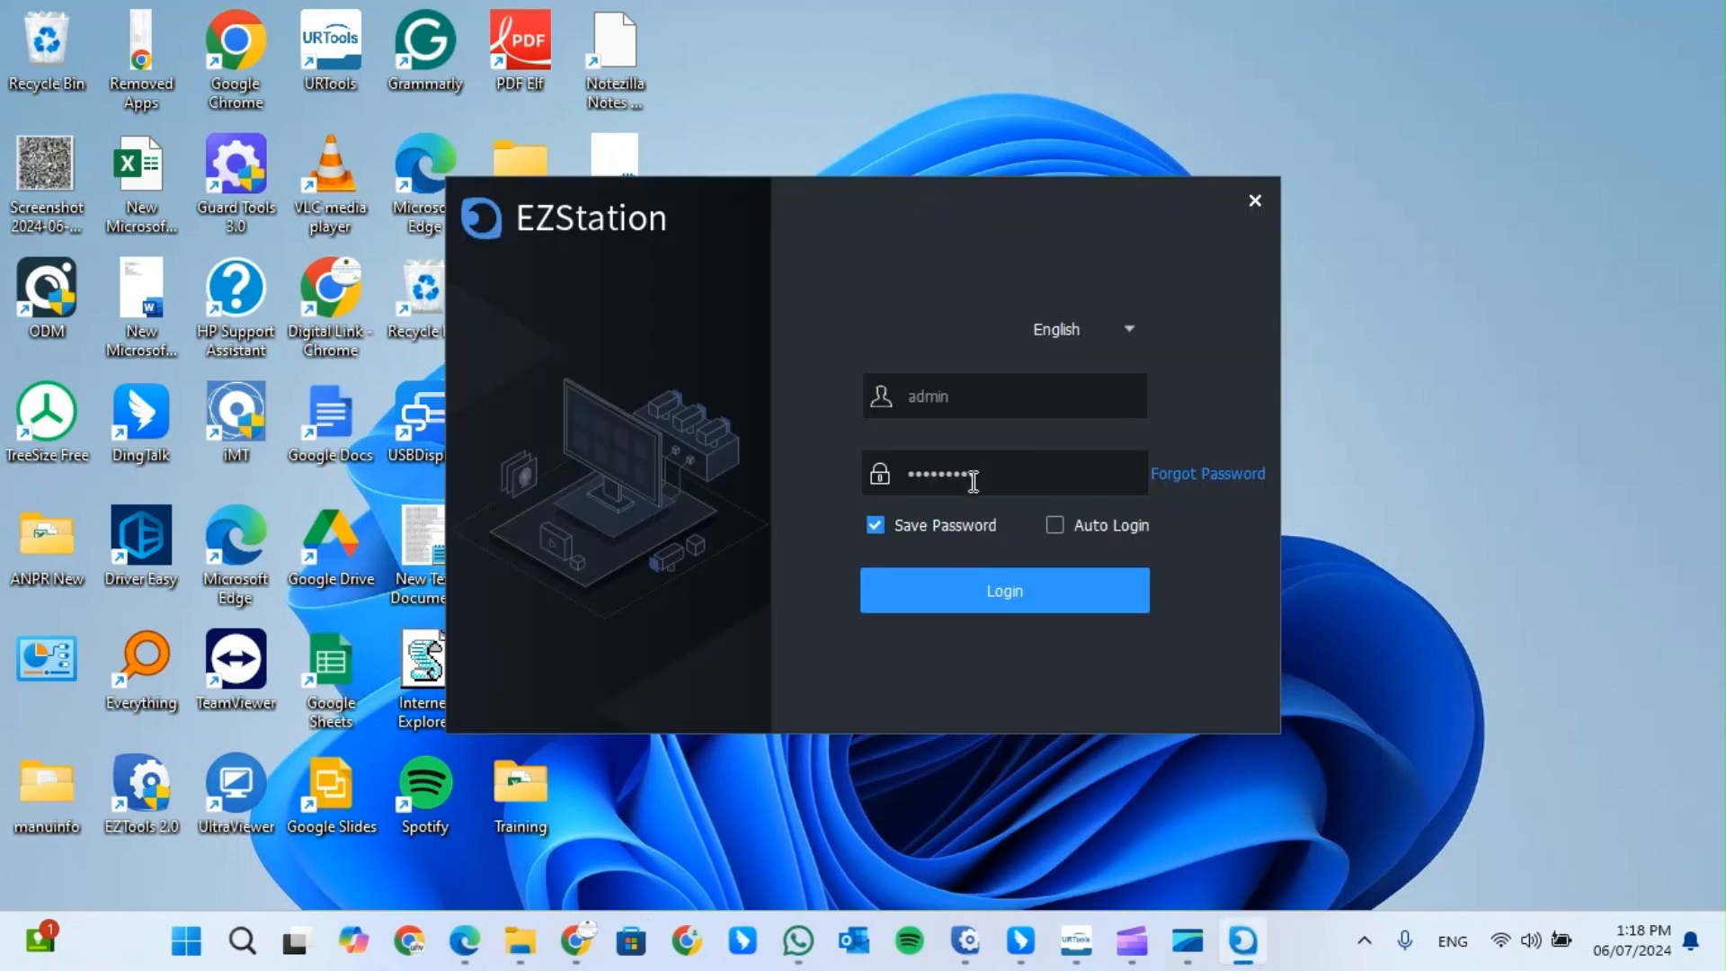
left_click(947, 585)
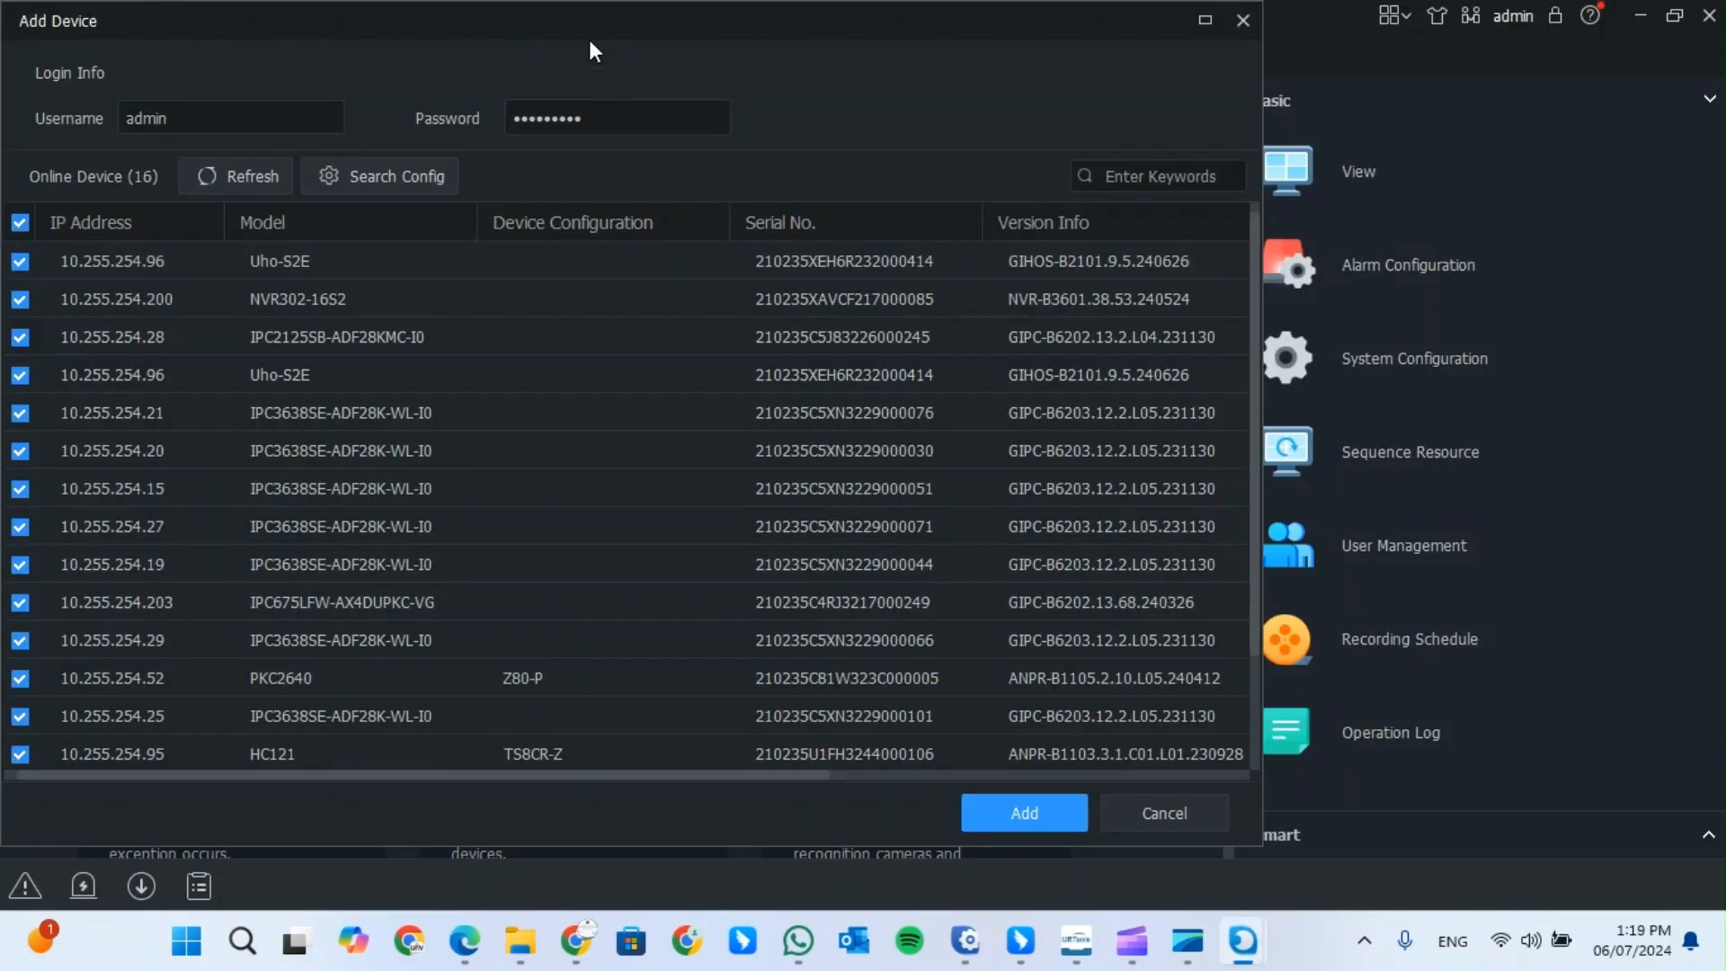
- Deselect all discovered devices and add only the NVR302-16S2 recorder at 10.255.254.200
left_click_drag(773, 30, 984, 78)
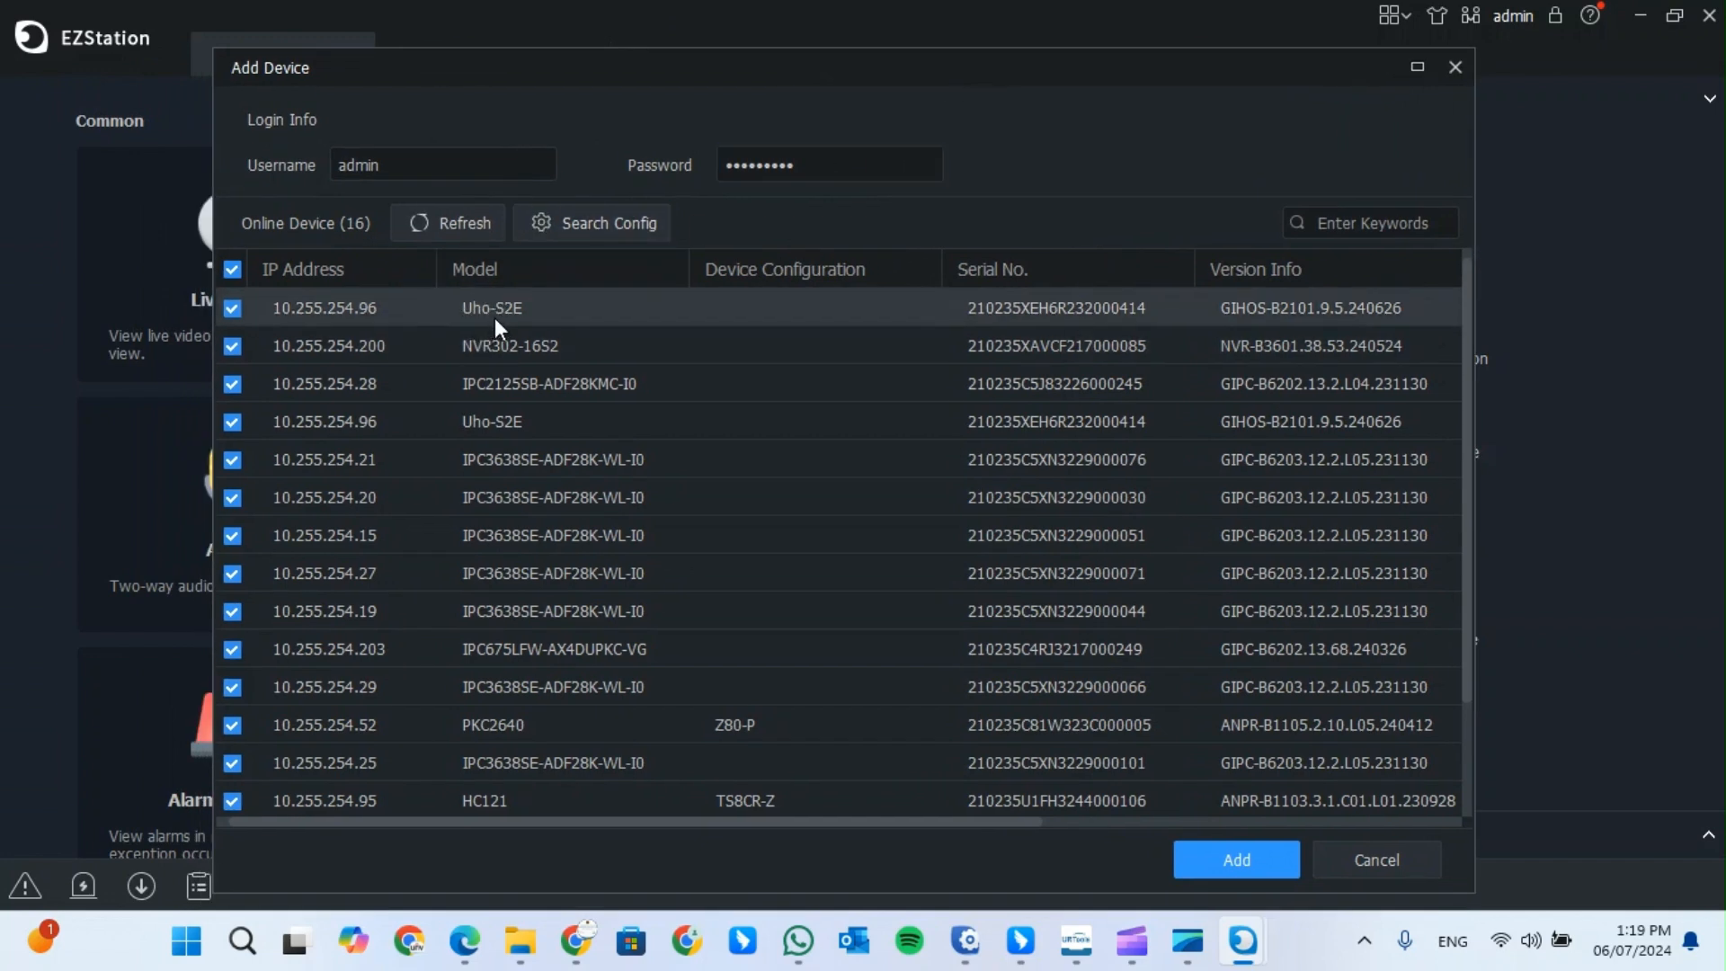
left_click(232, 269)
left_click(542, 346)
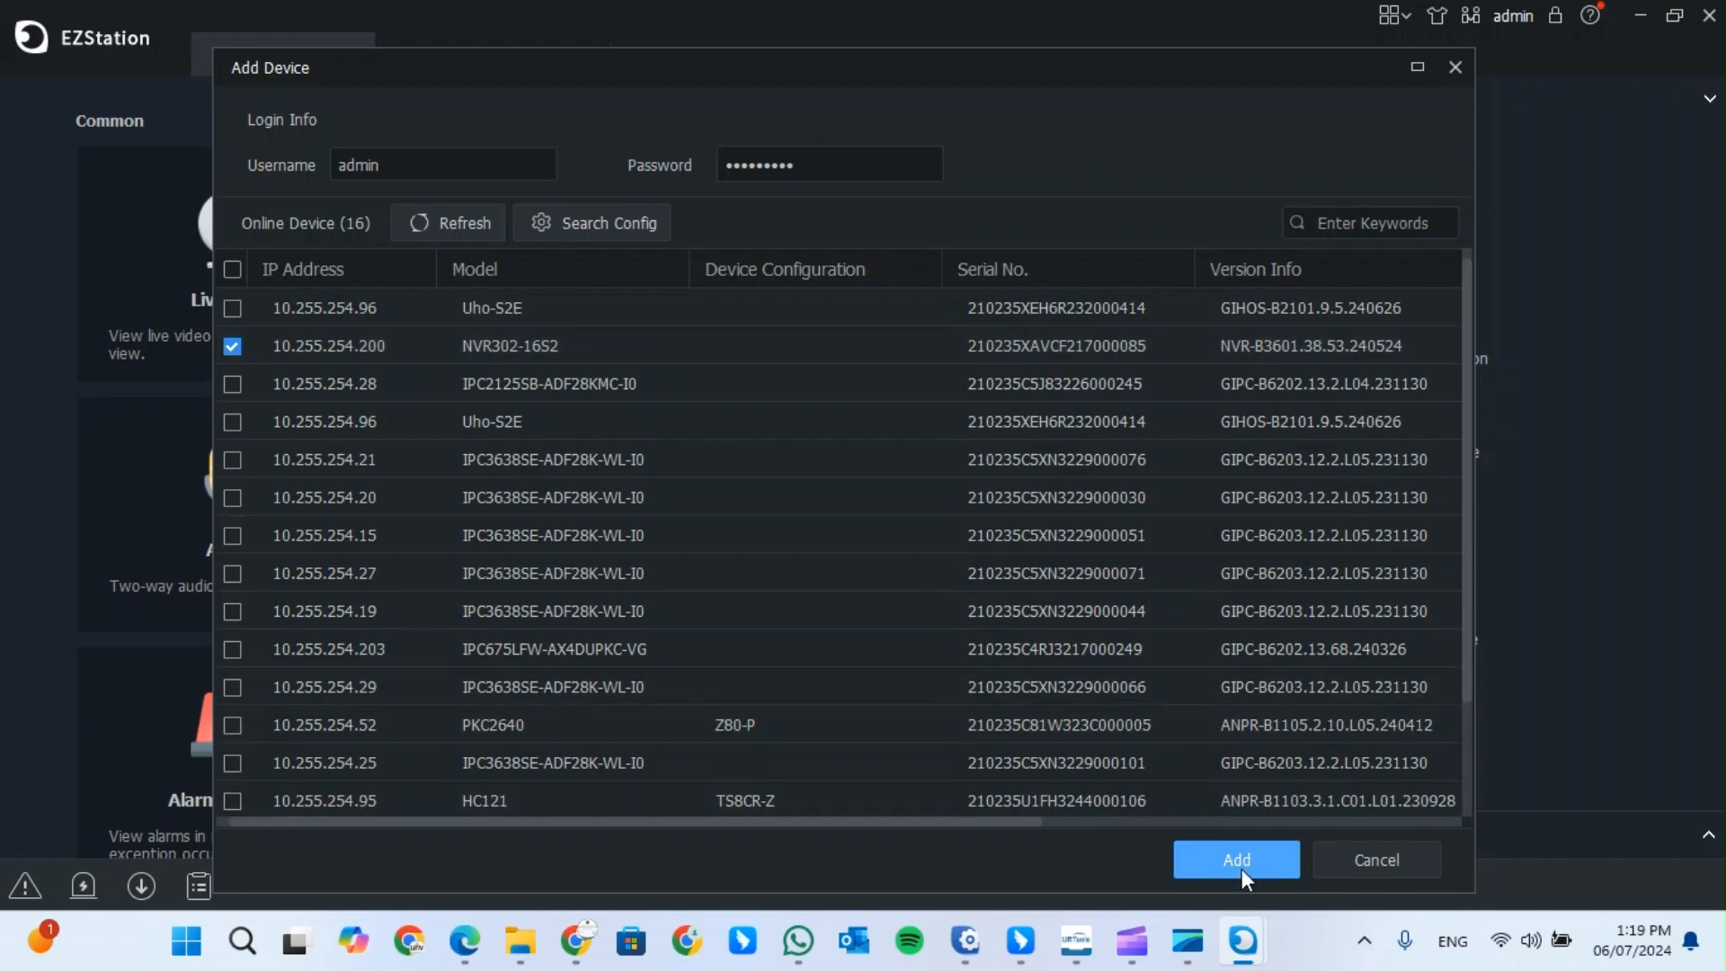
left_click(836, 163)
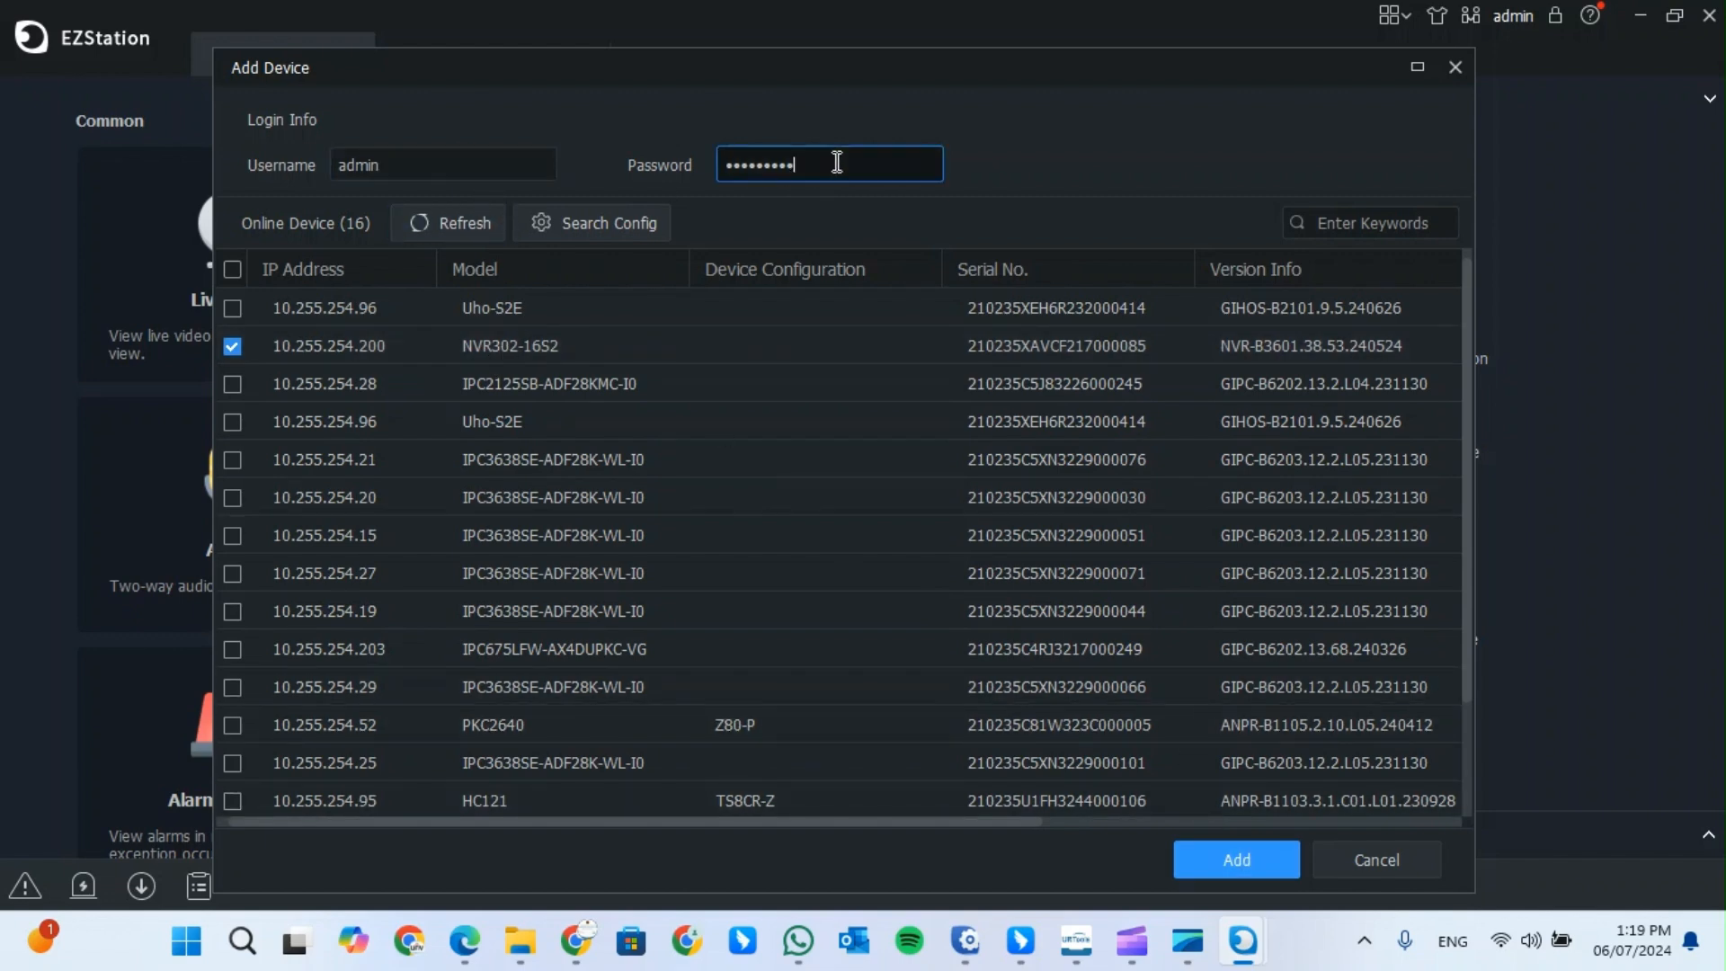
left_click(1223, 856)
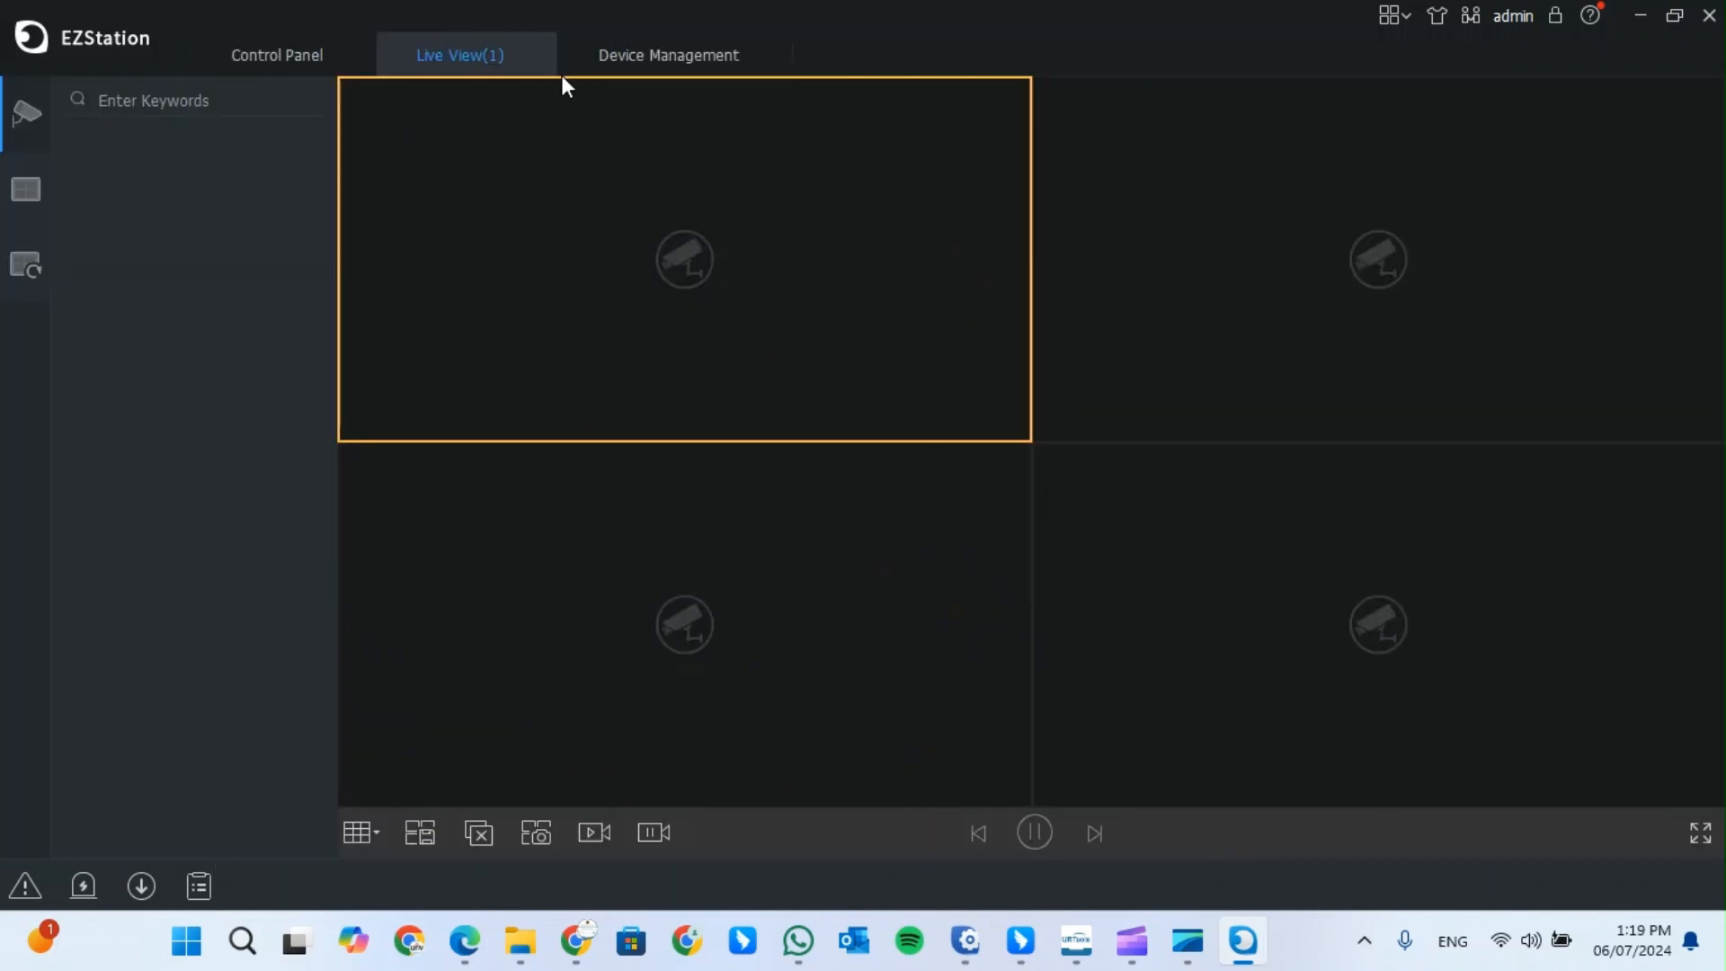
- Close the open pages, show the NVR's cameras in Live View, and switch to a 16-window layout
left_click(536, 54)
left_click(531, 54)
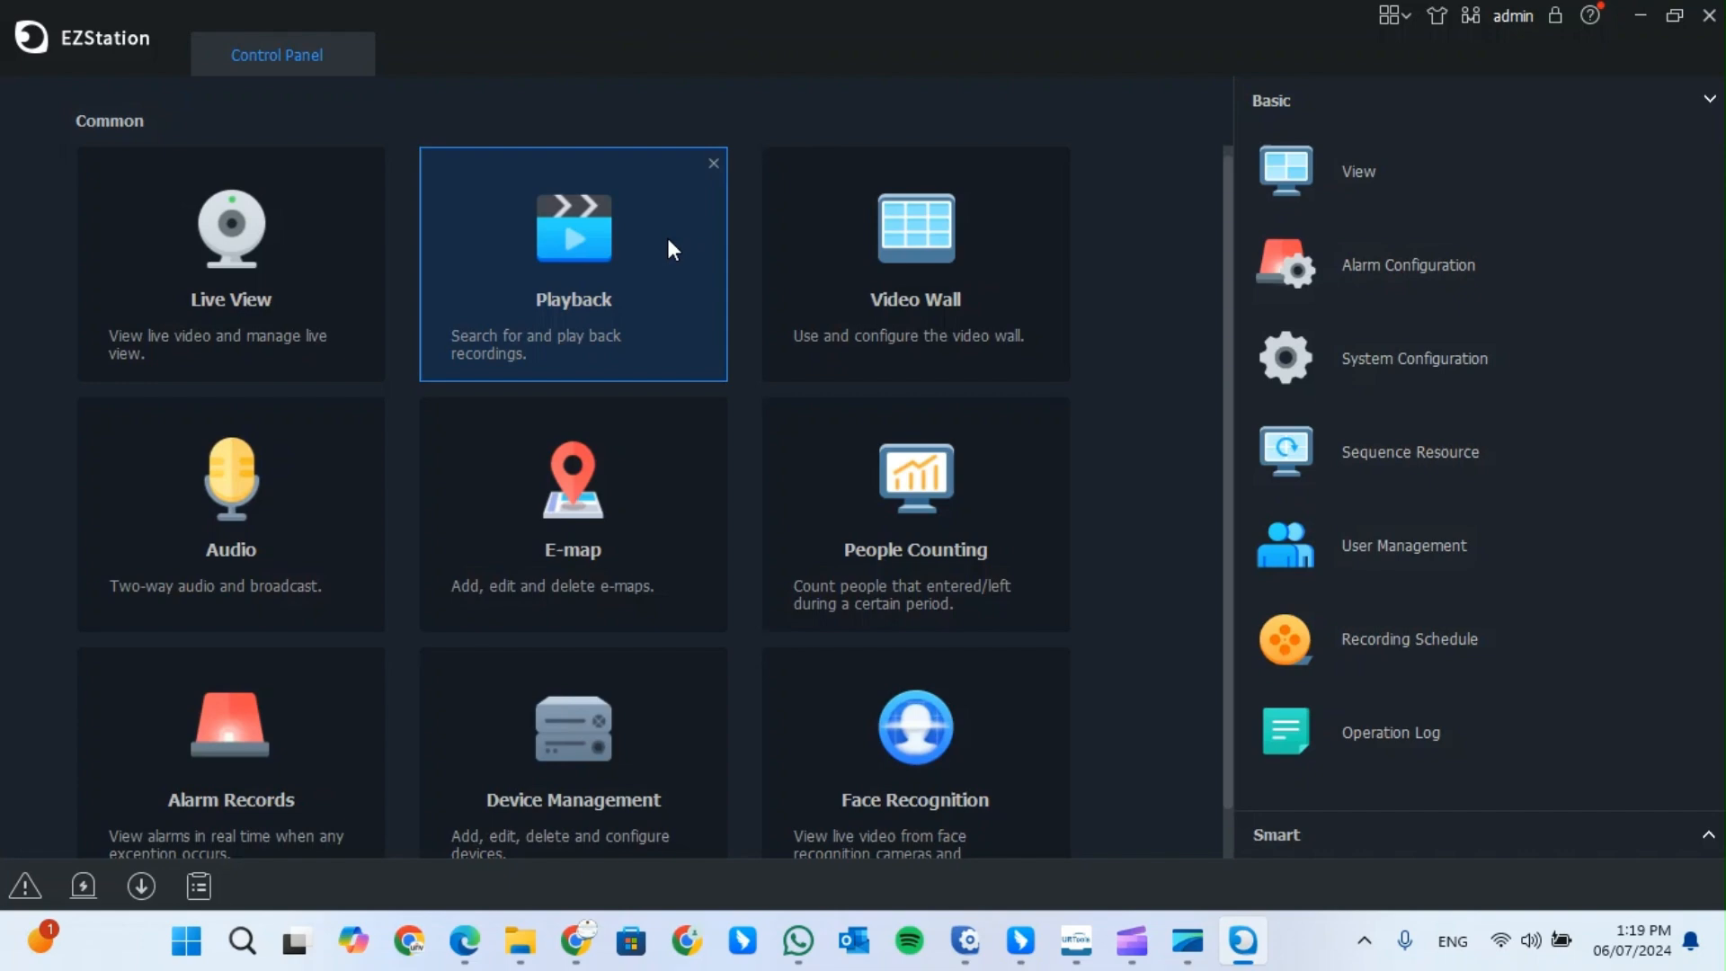
left_click(365, 289)
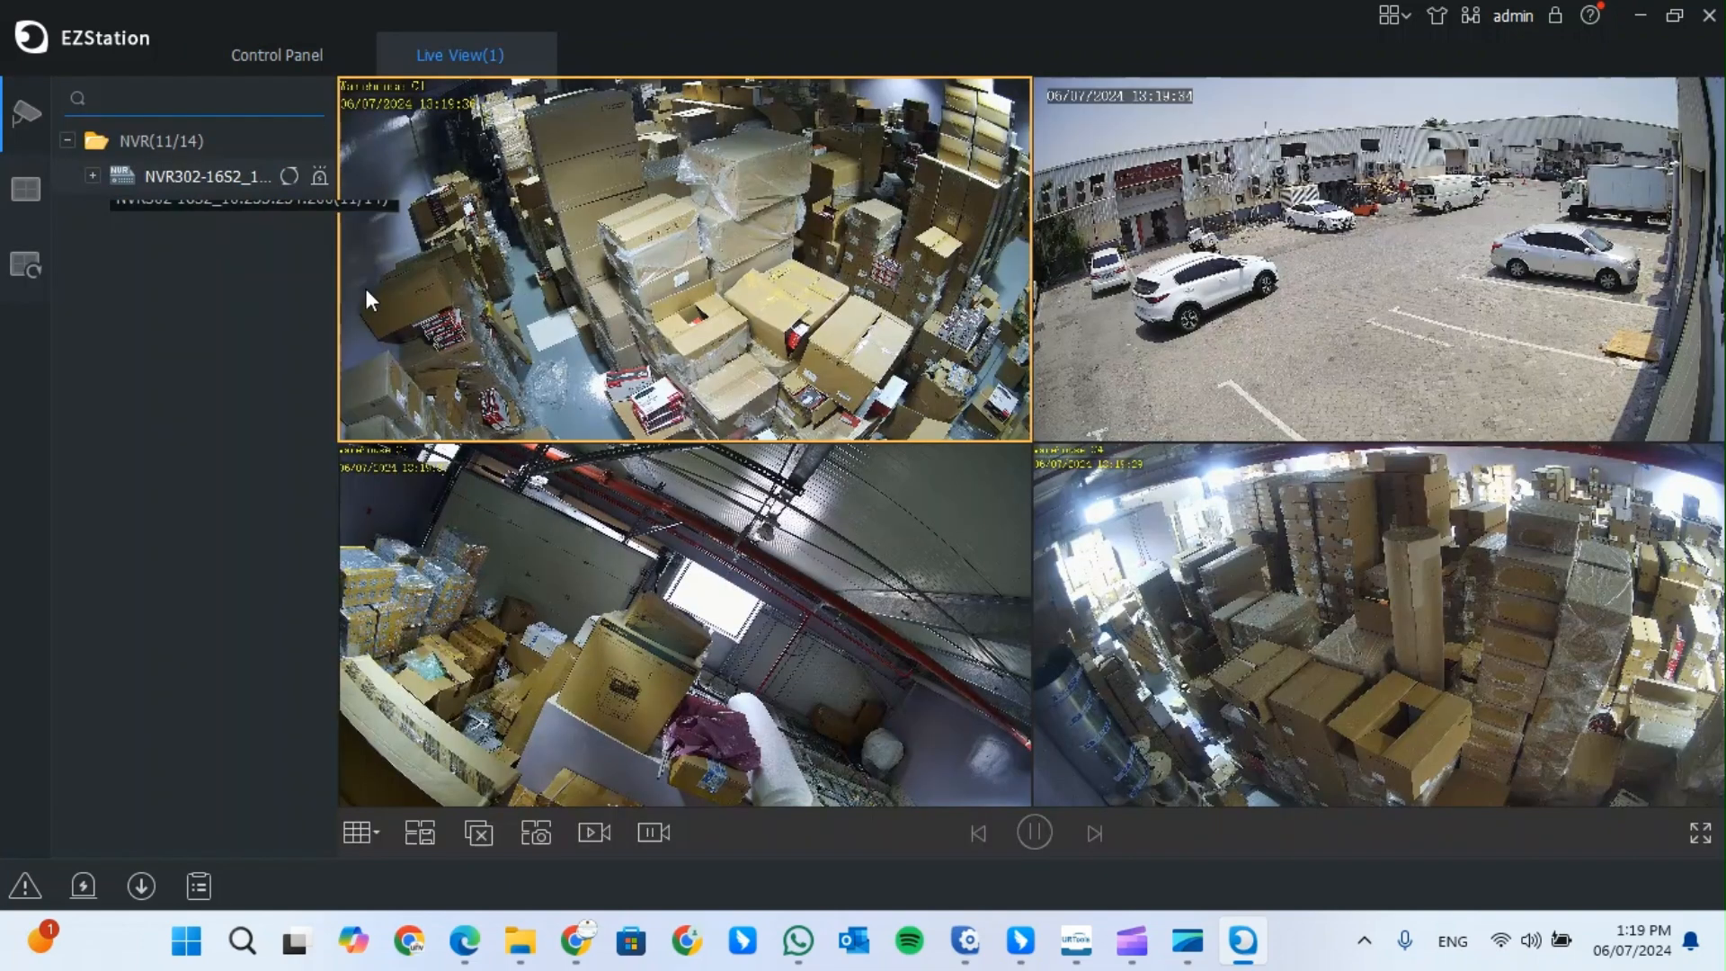
left_click(92, 176)
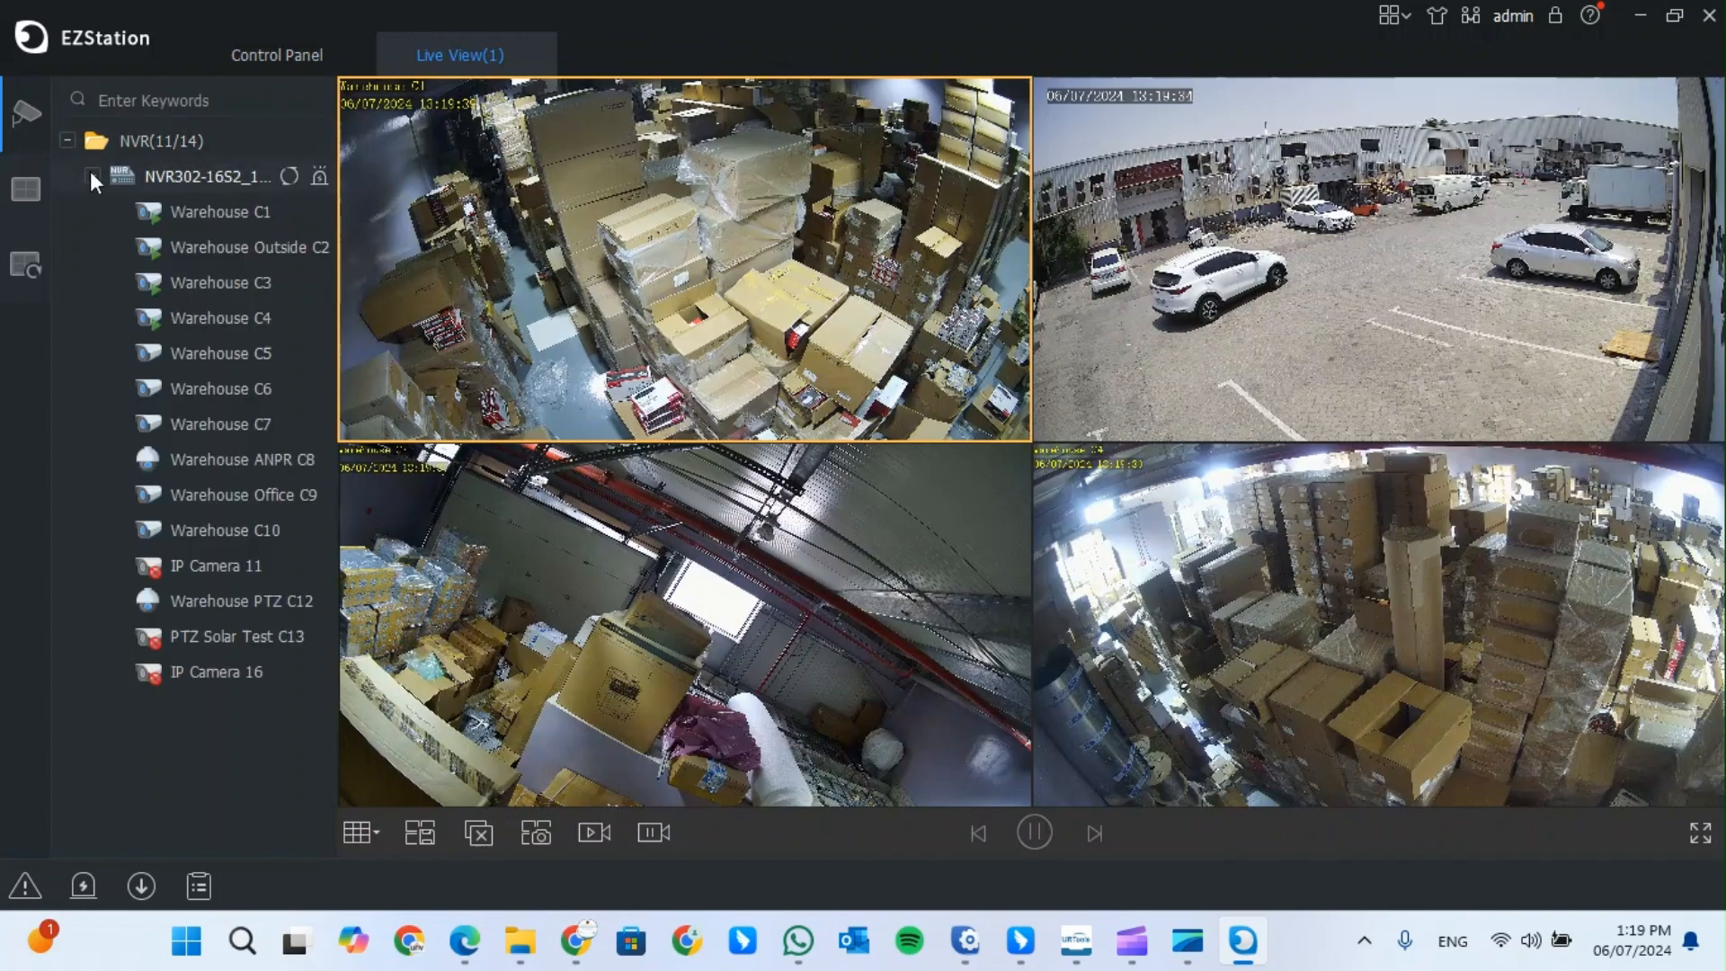
left_click(361, 832)
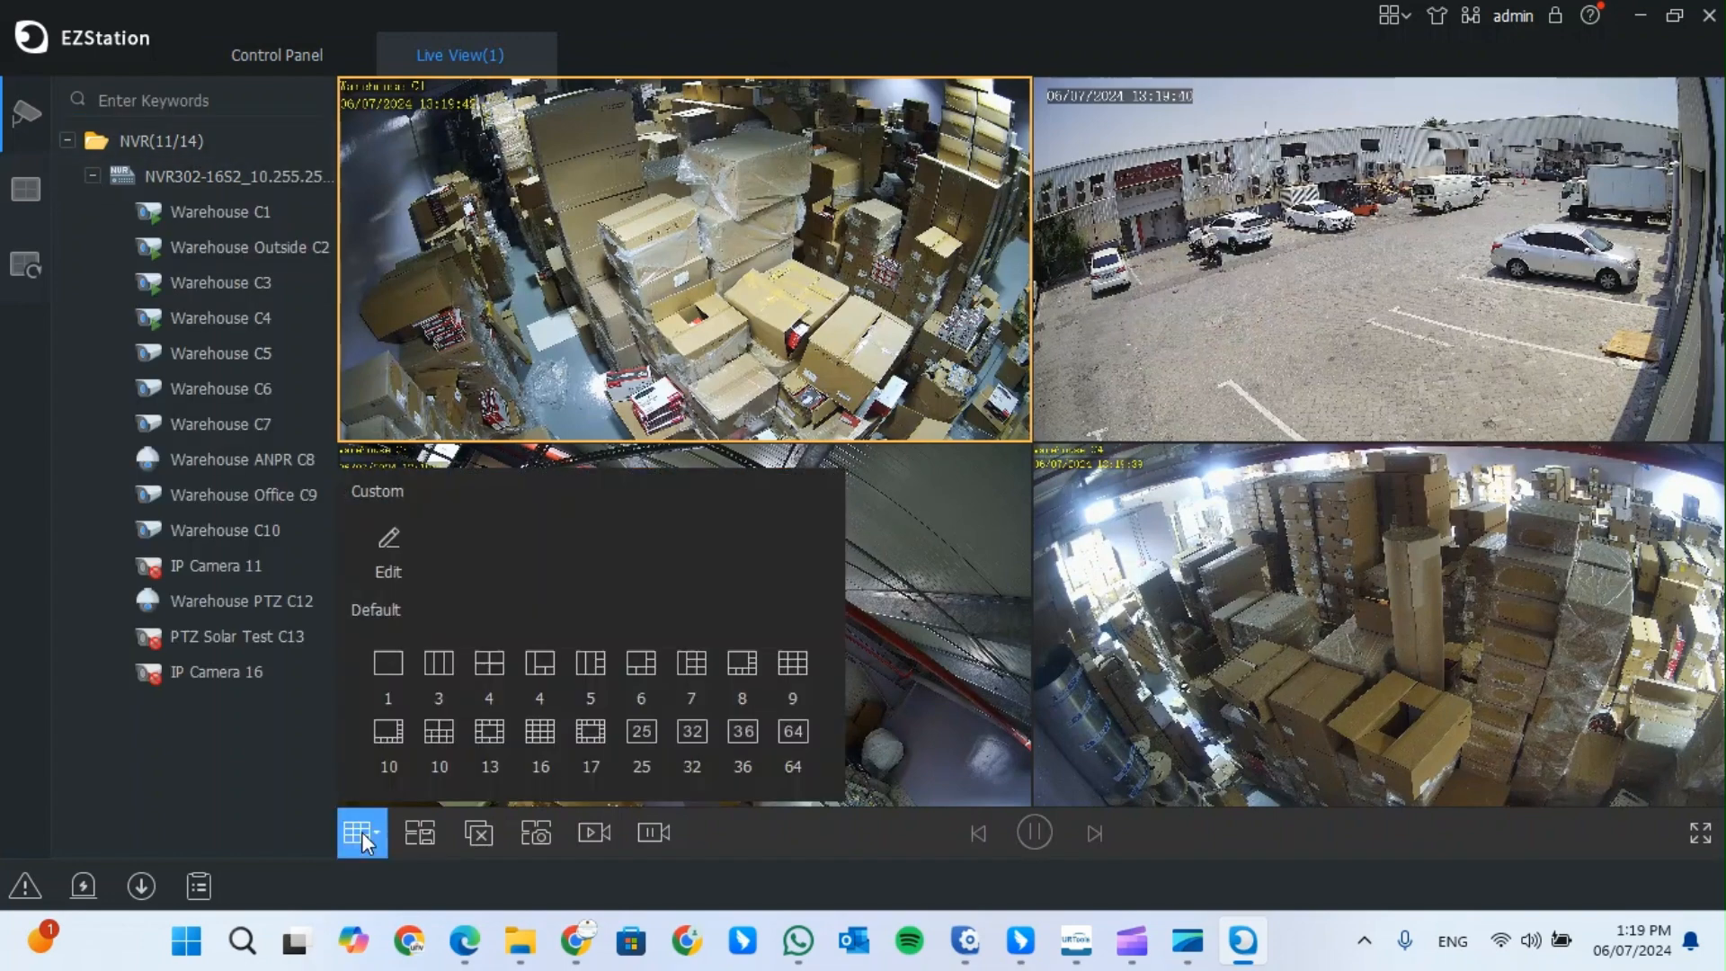
left_click(539, 738)
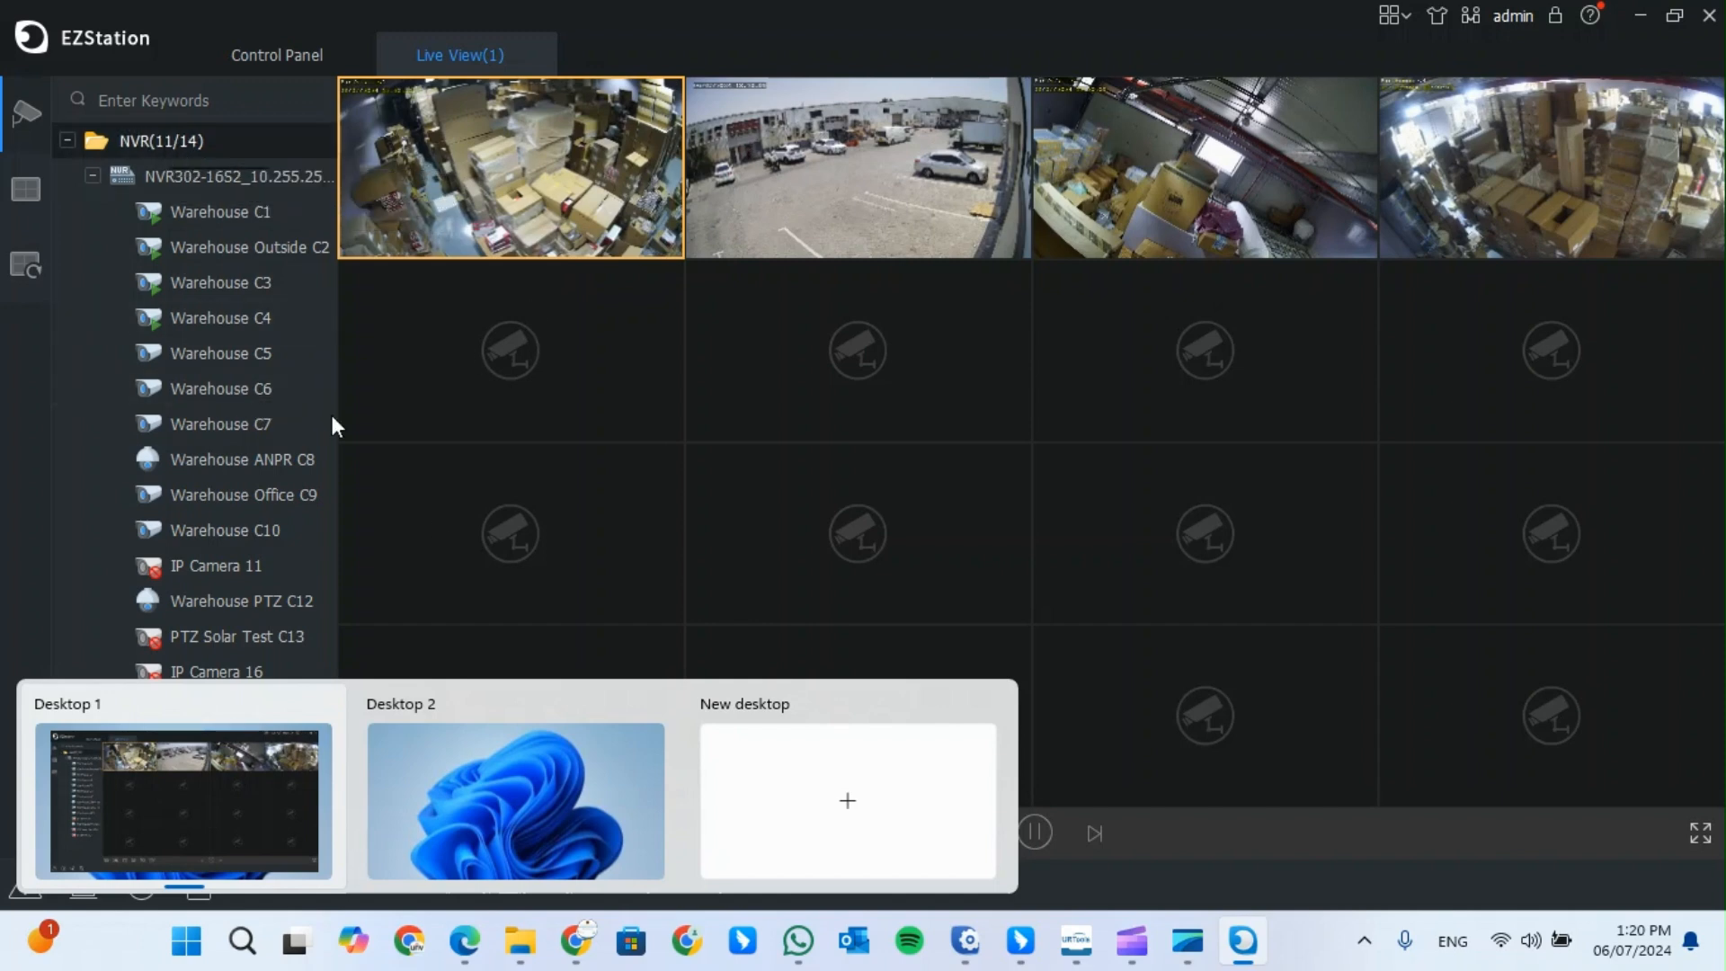
- Play all NVR302 cameras across the 16-tile grid, then close the Live View(1) tab
left_click(186, 780)
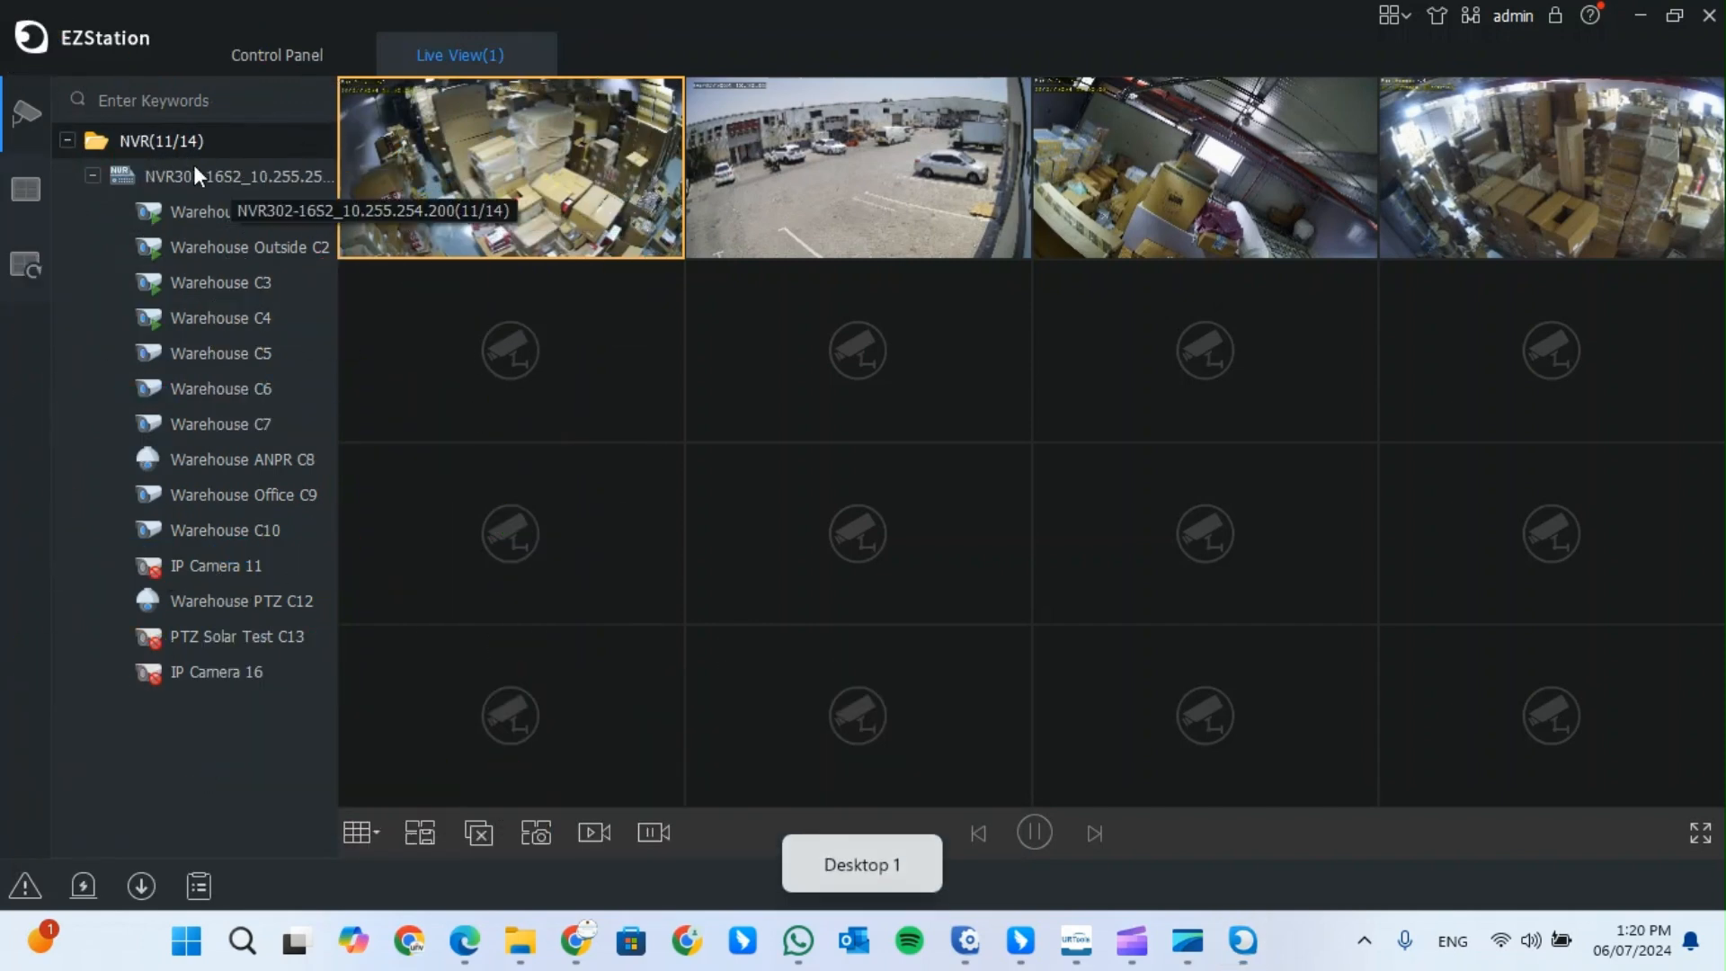
double_click(171, 176)
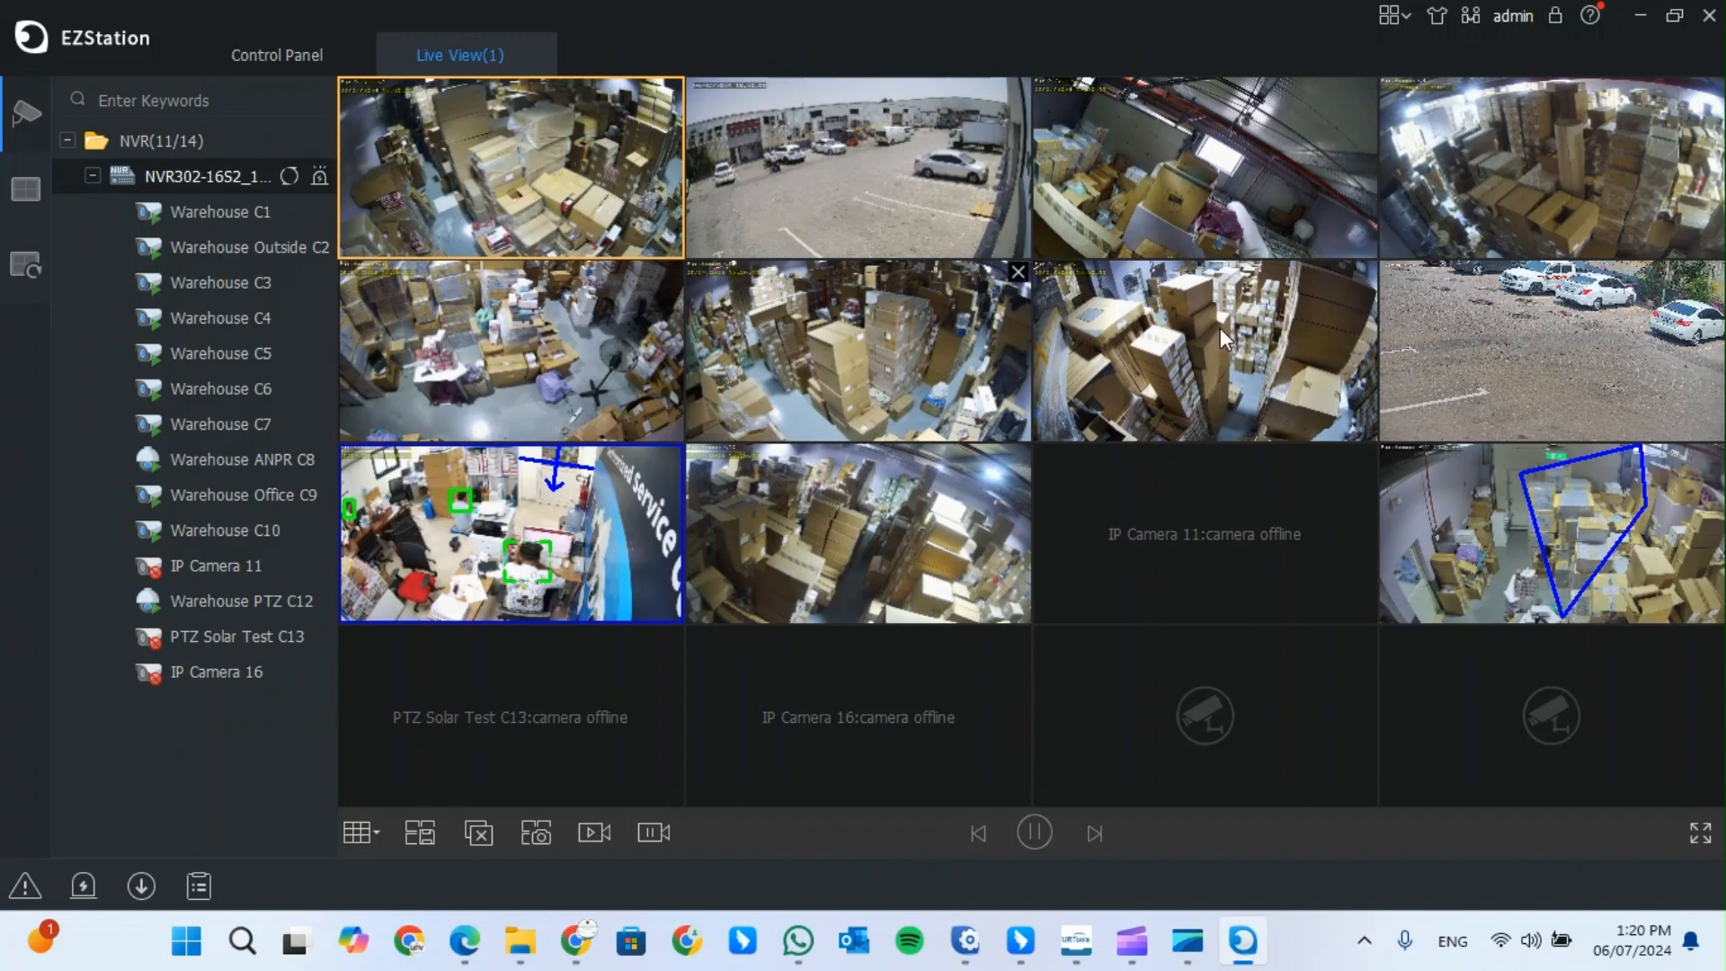
left_click(532, 54)
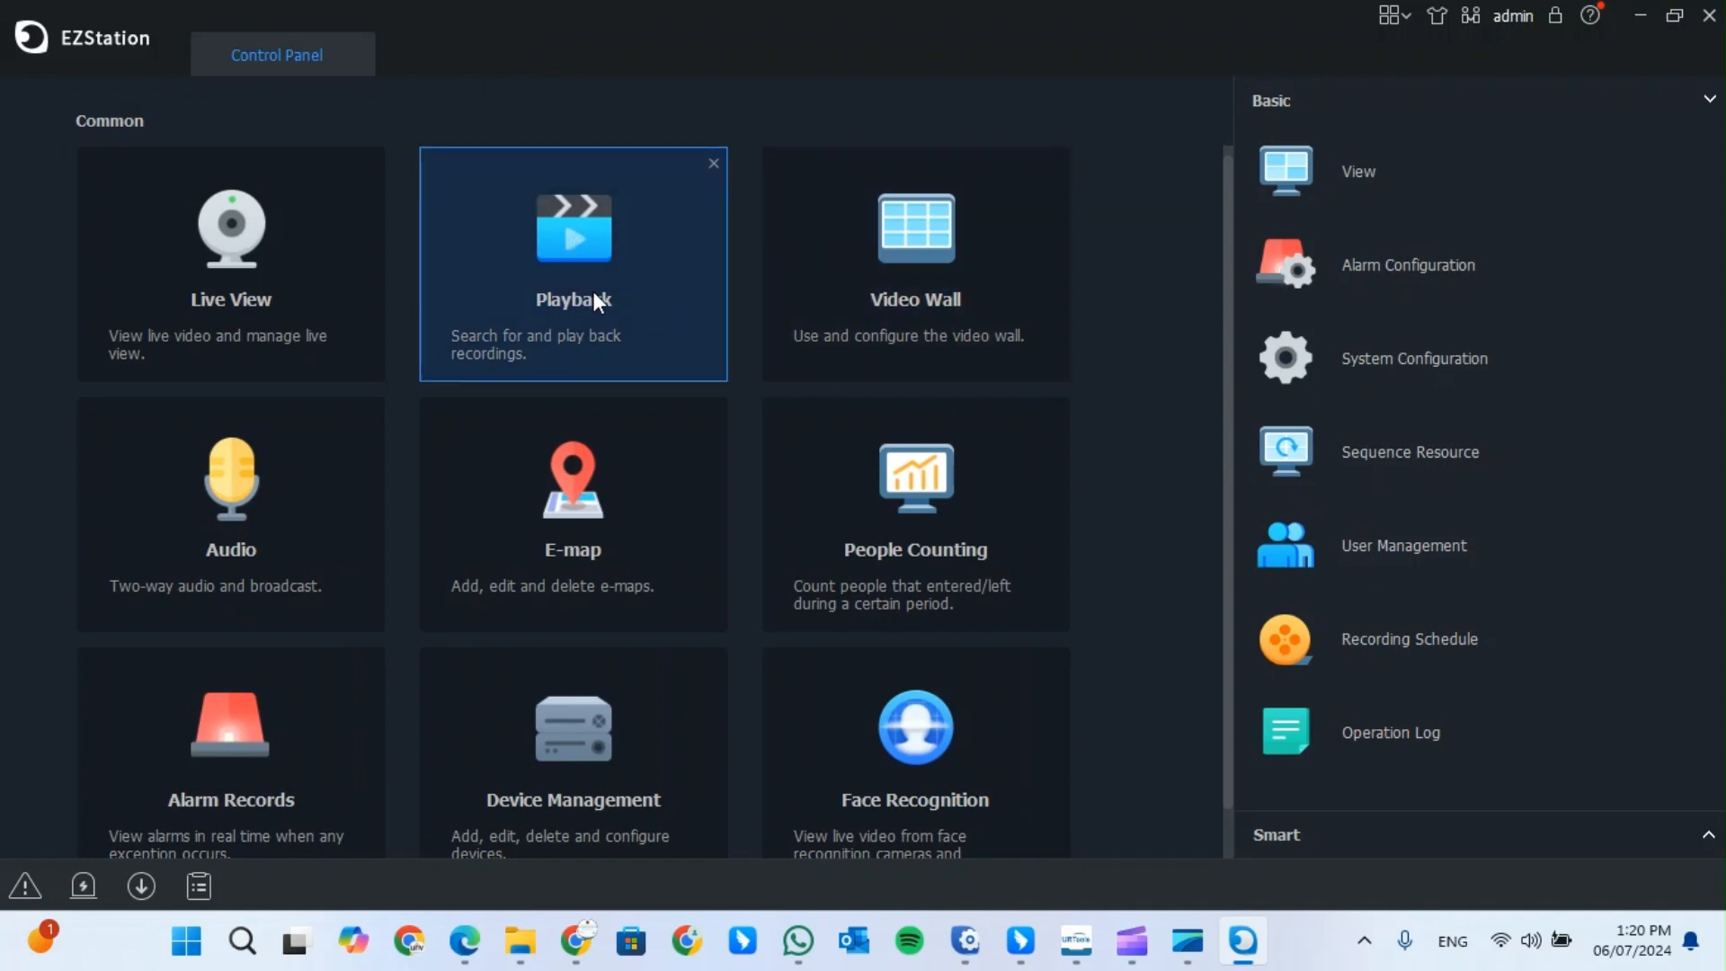
- Log in to the cloud account under Device Management > Cloud Device with its username, password and Auto Login
left_click(566, 745)
left_click(88, 232)
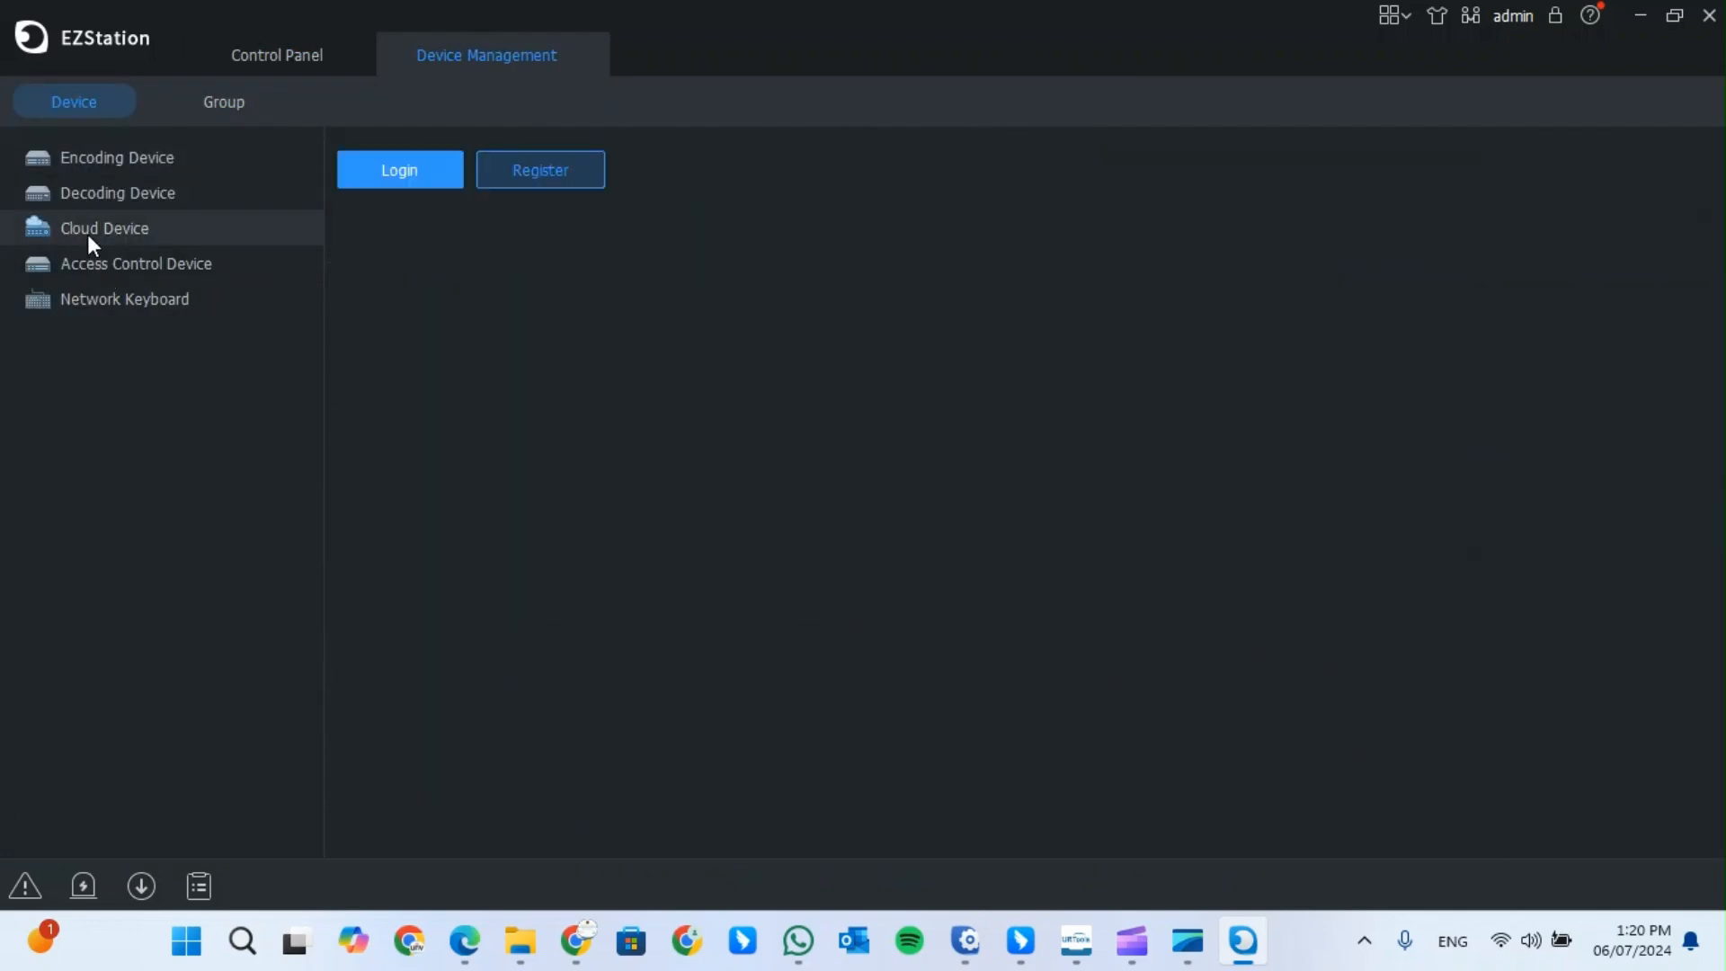
left_click(397, 169)
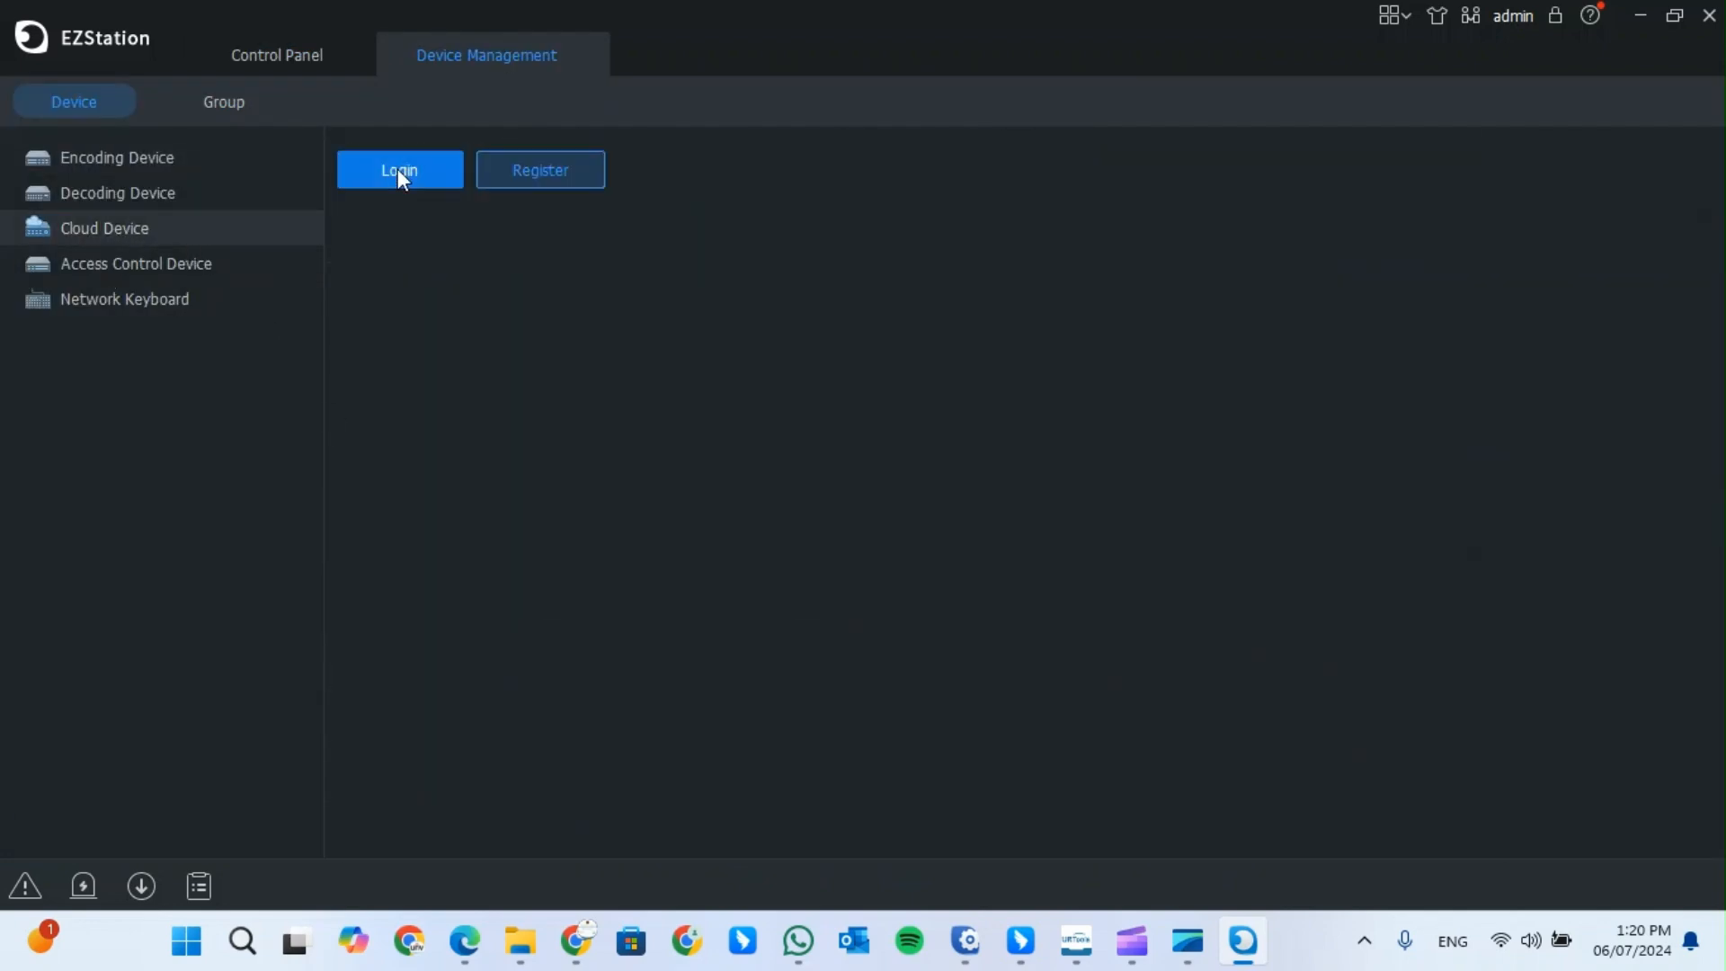
left_click(843, 356)
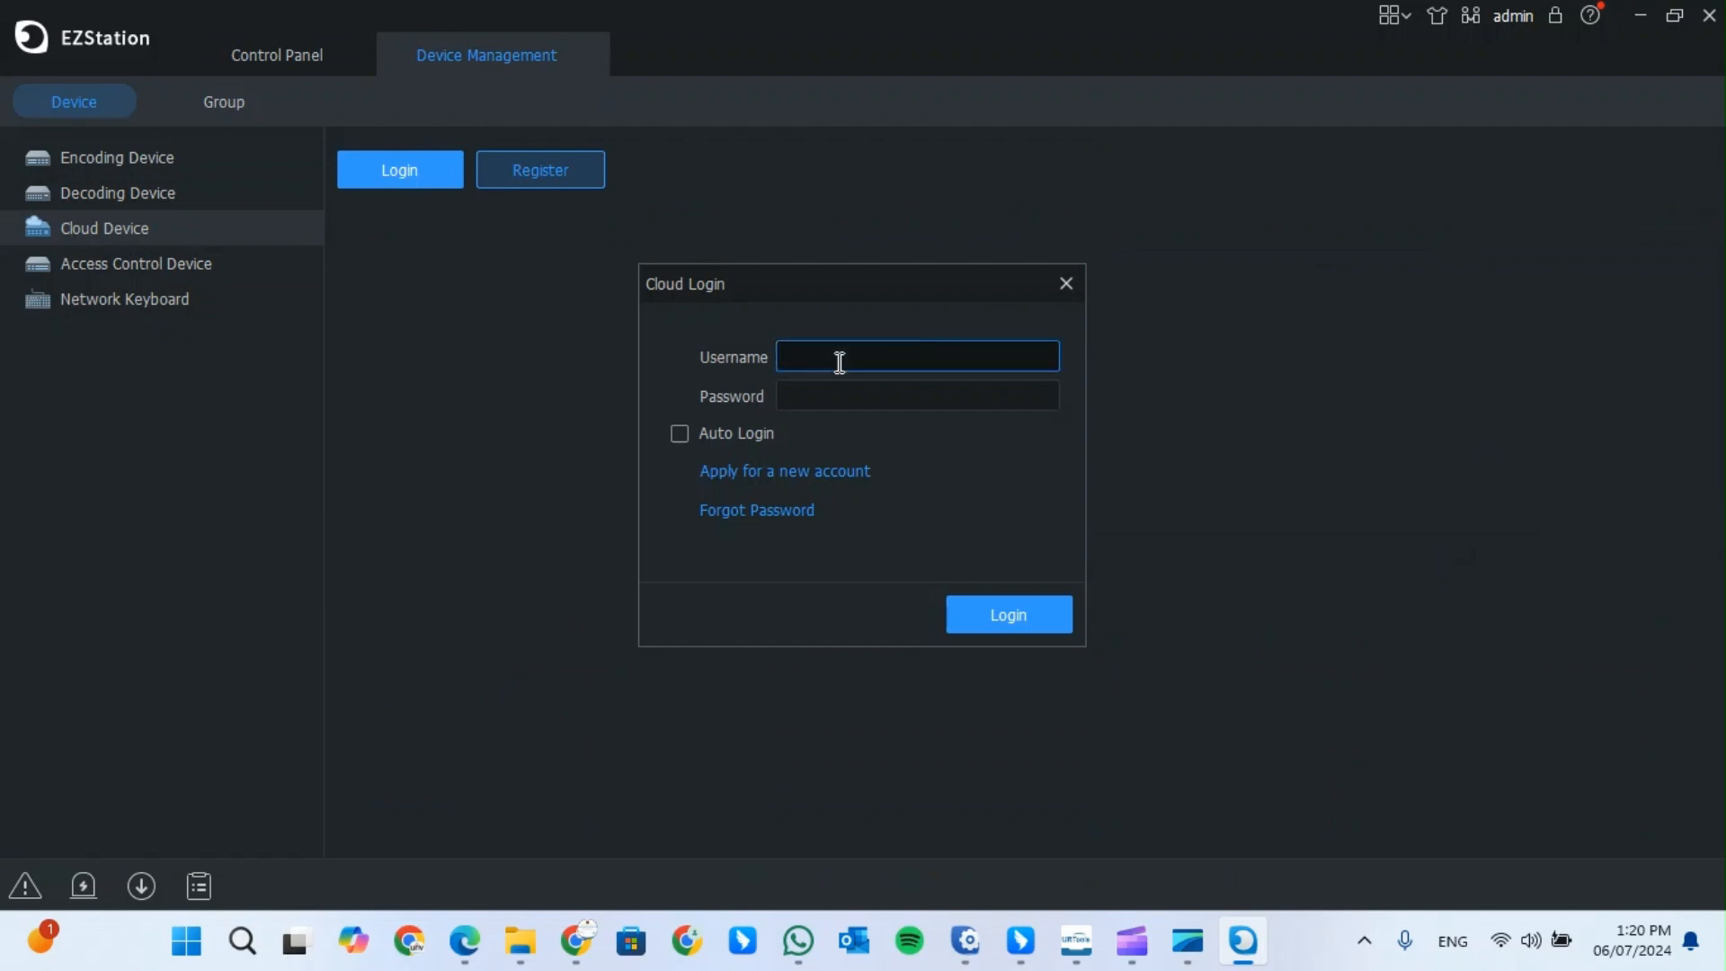
type("digitallink")
left_click(847, 392)
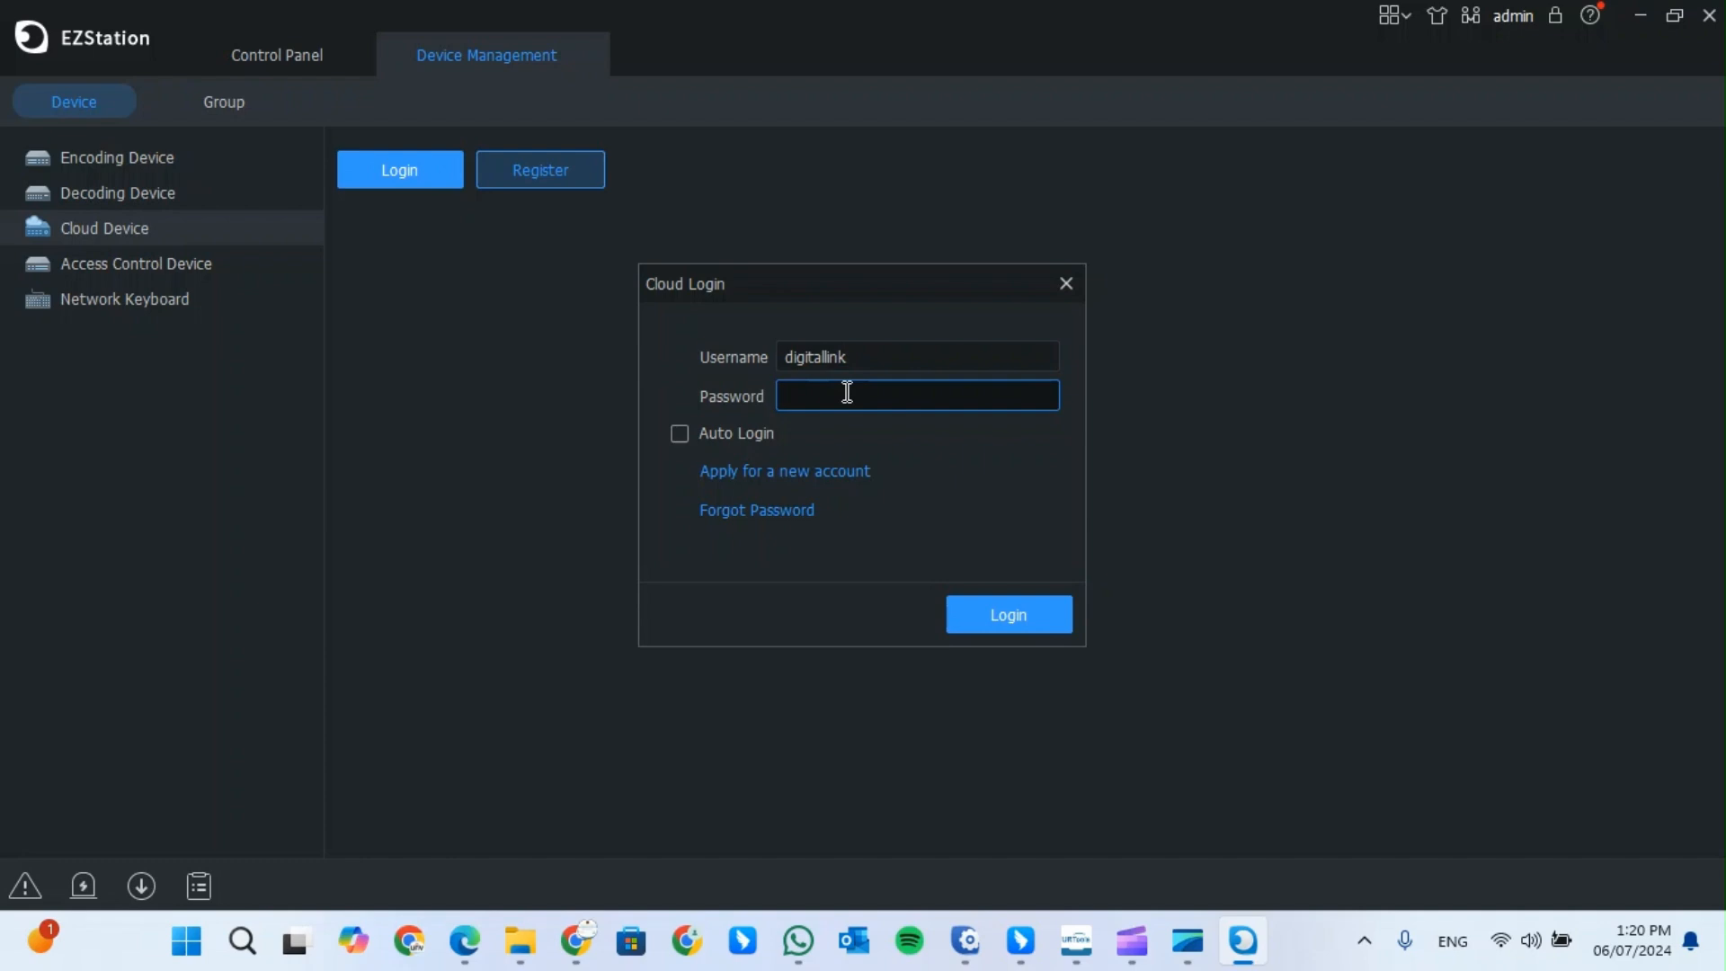
type("••••••••••••")
left_click(673, 434)
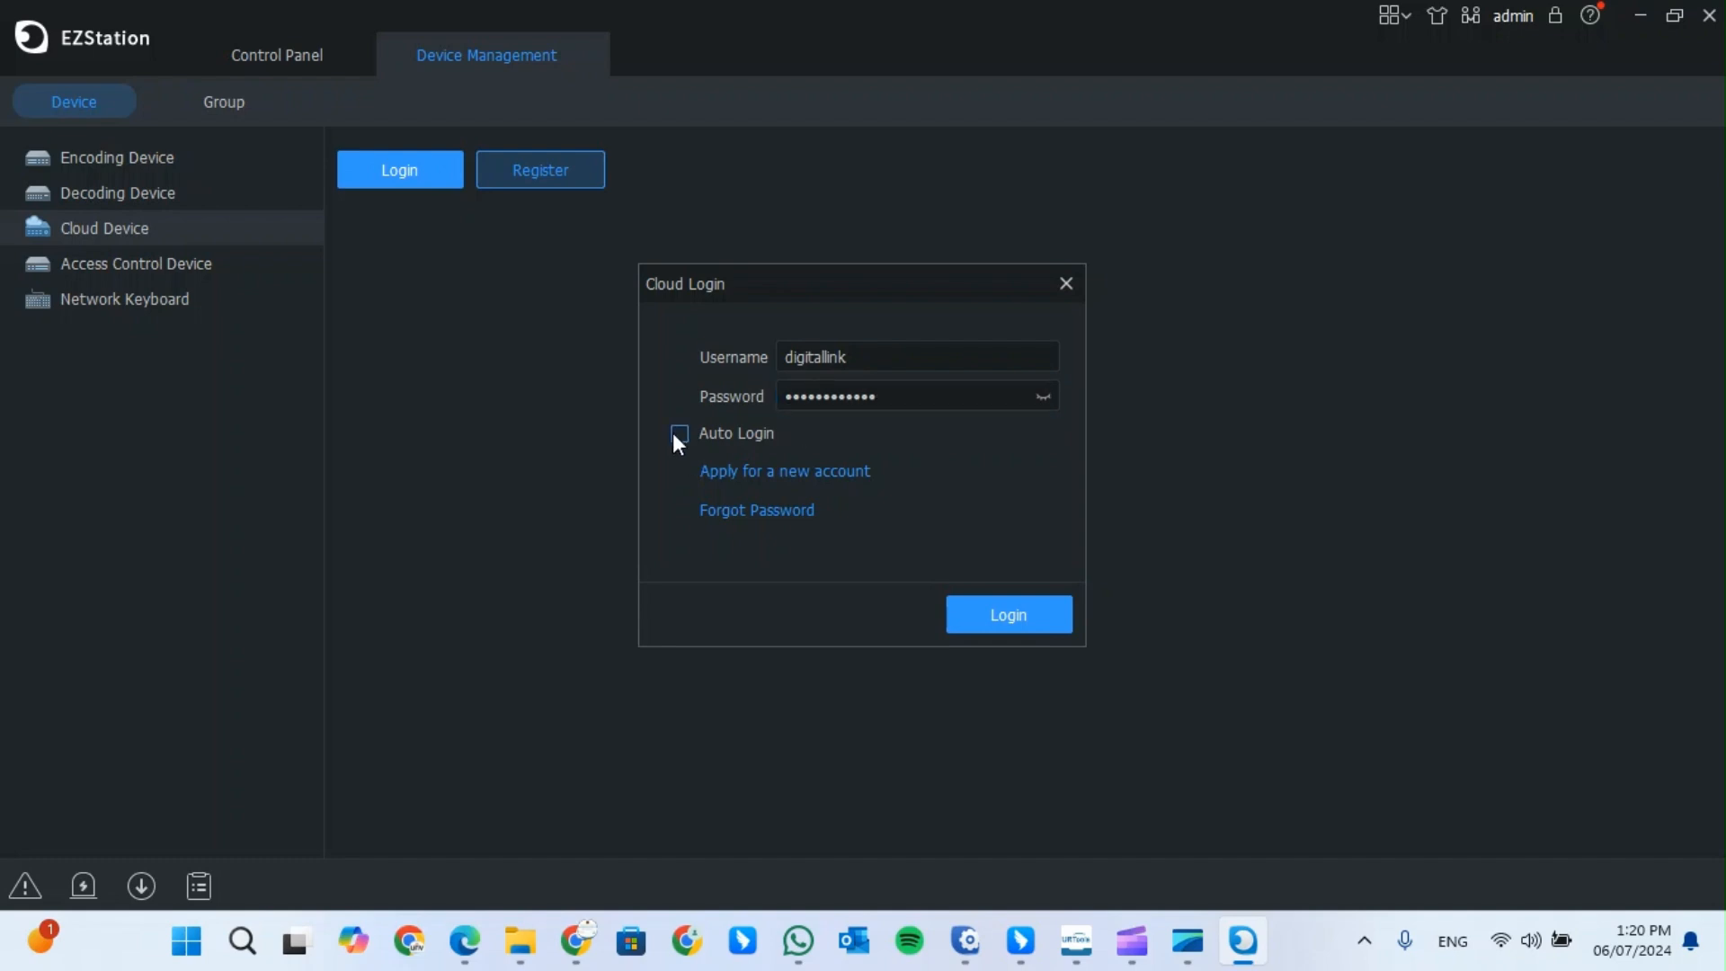
left_click(1000, 622)
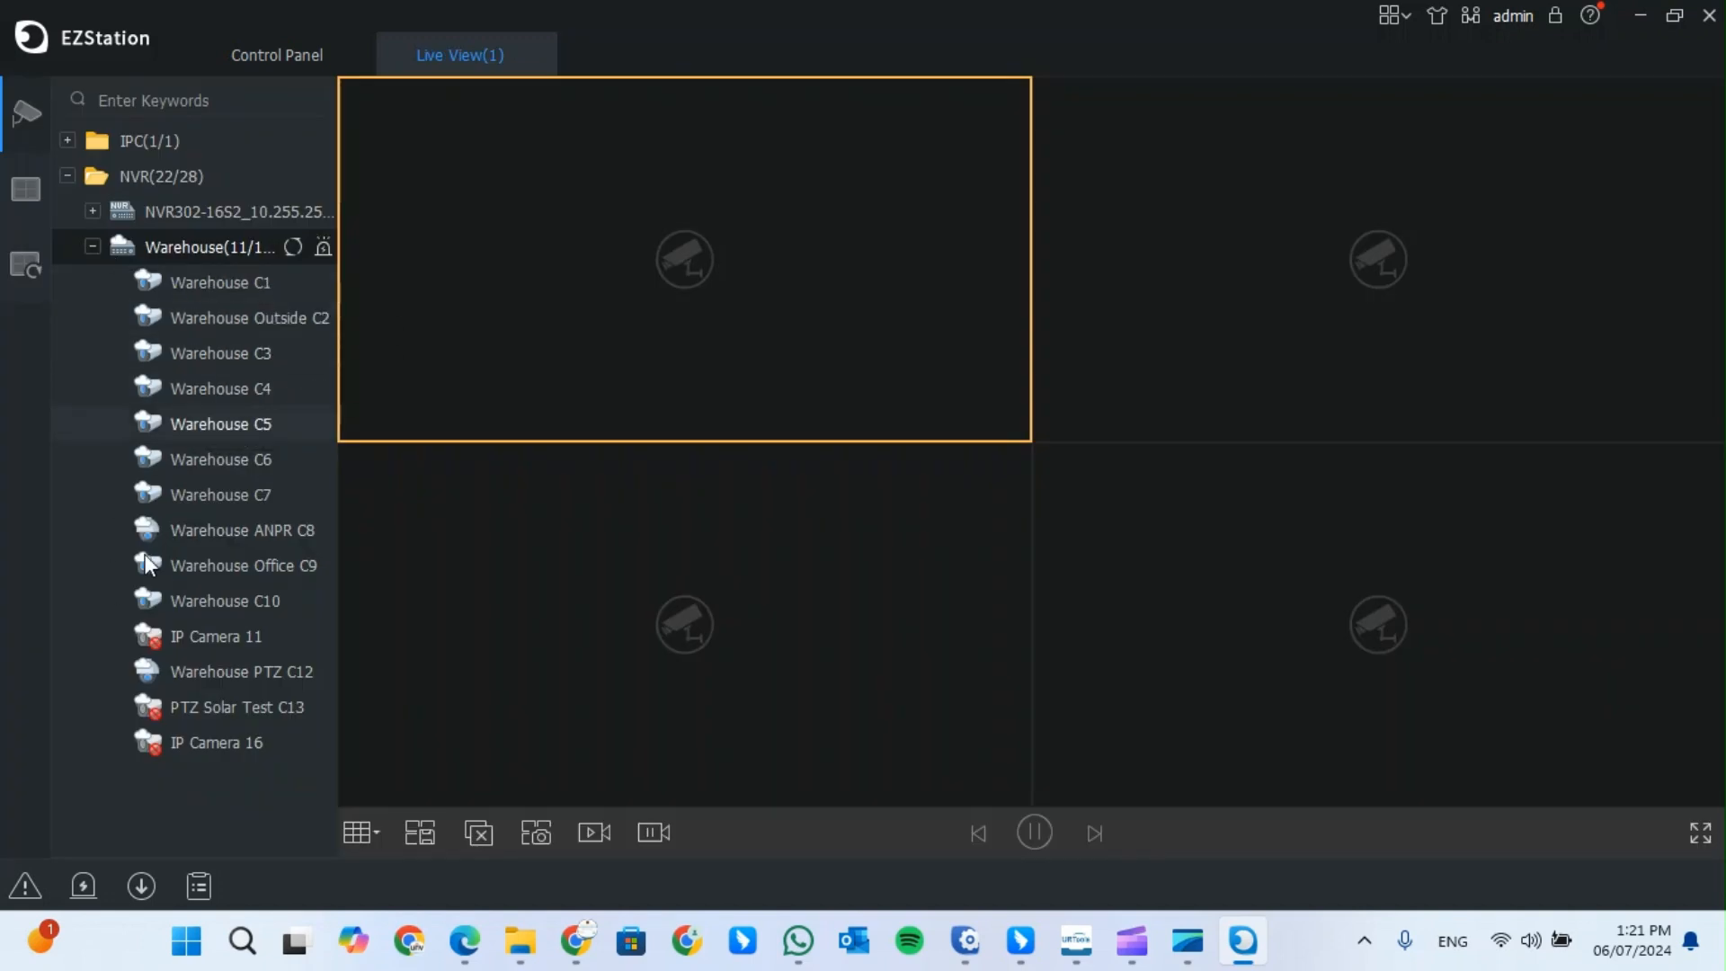
- Expand the IPC group, briefly play the Living Room camera, then close its video
left_click(68, 142)
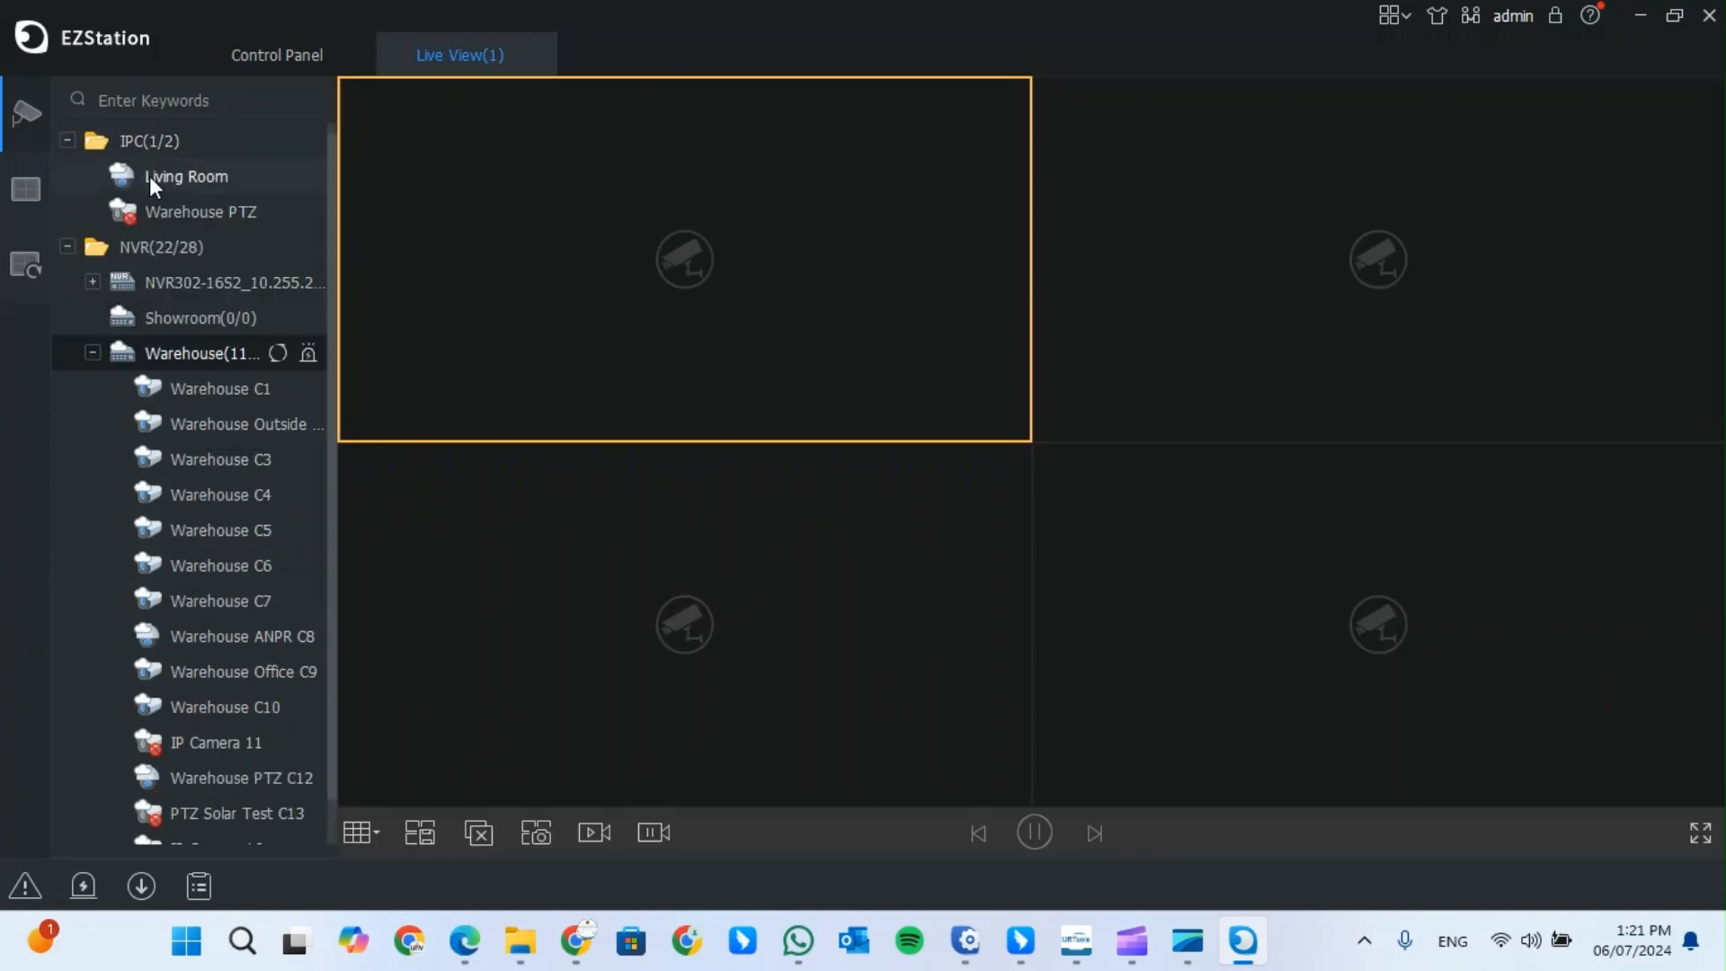
double_click(180, 174)
mouse_move(642, 227)
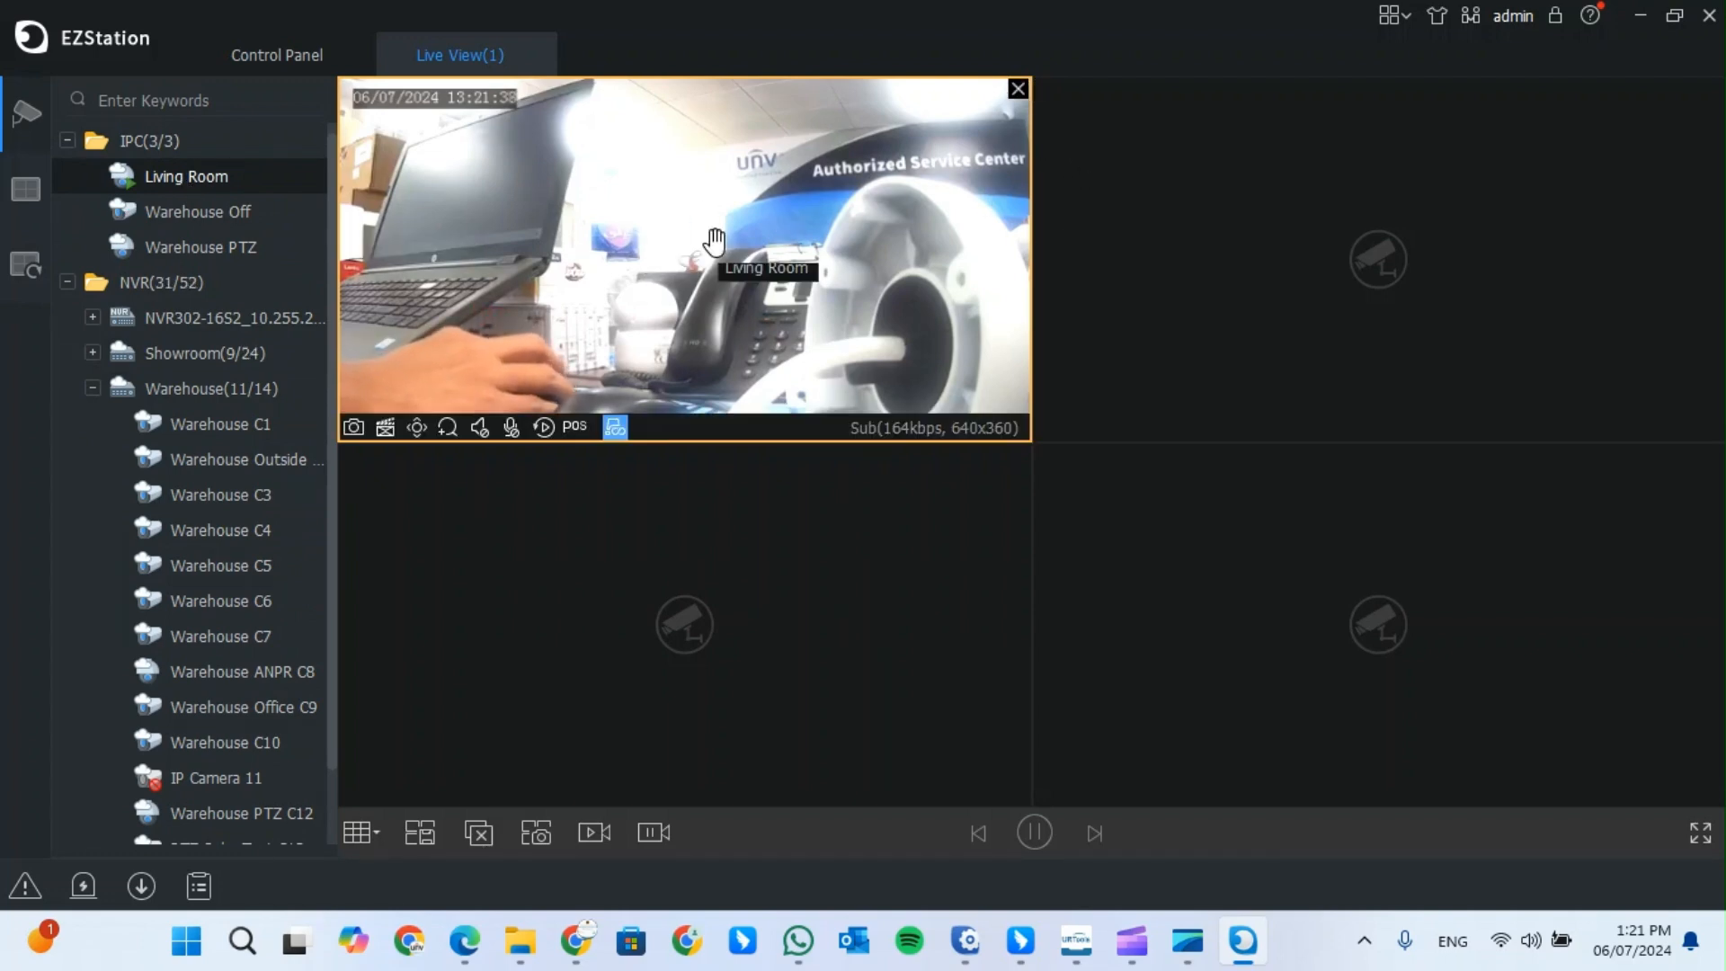
left_click(1017, 88)
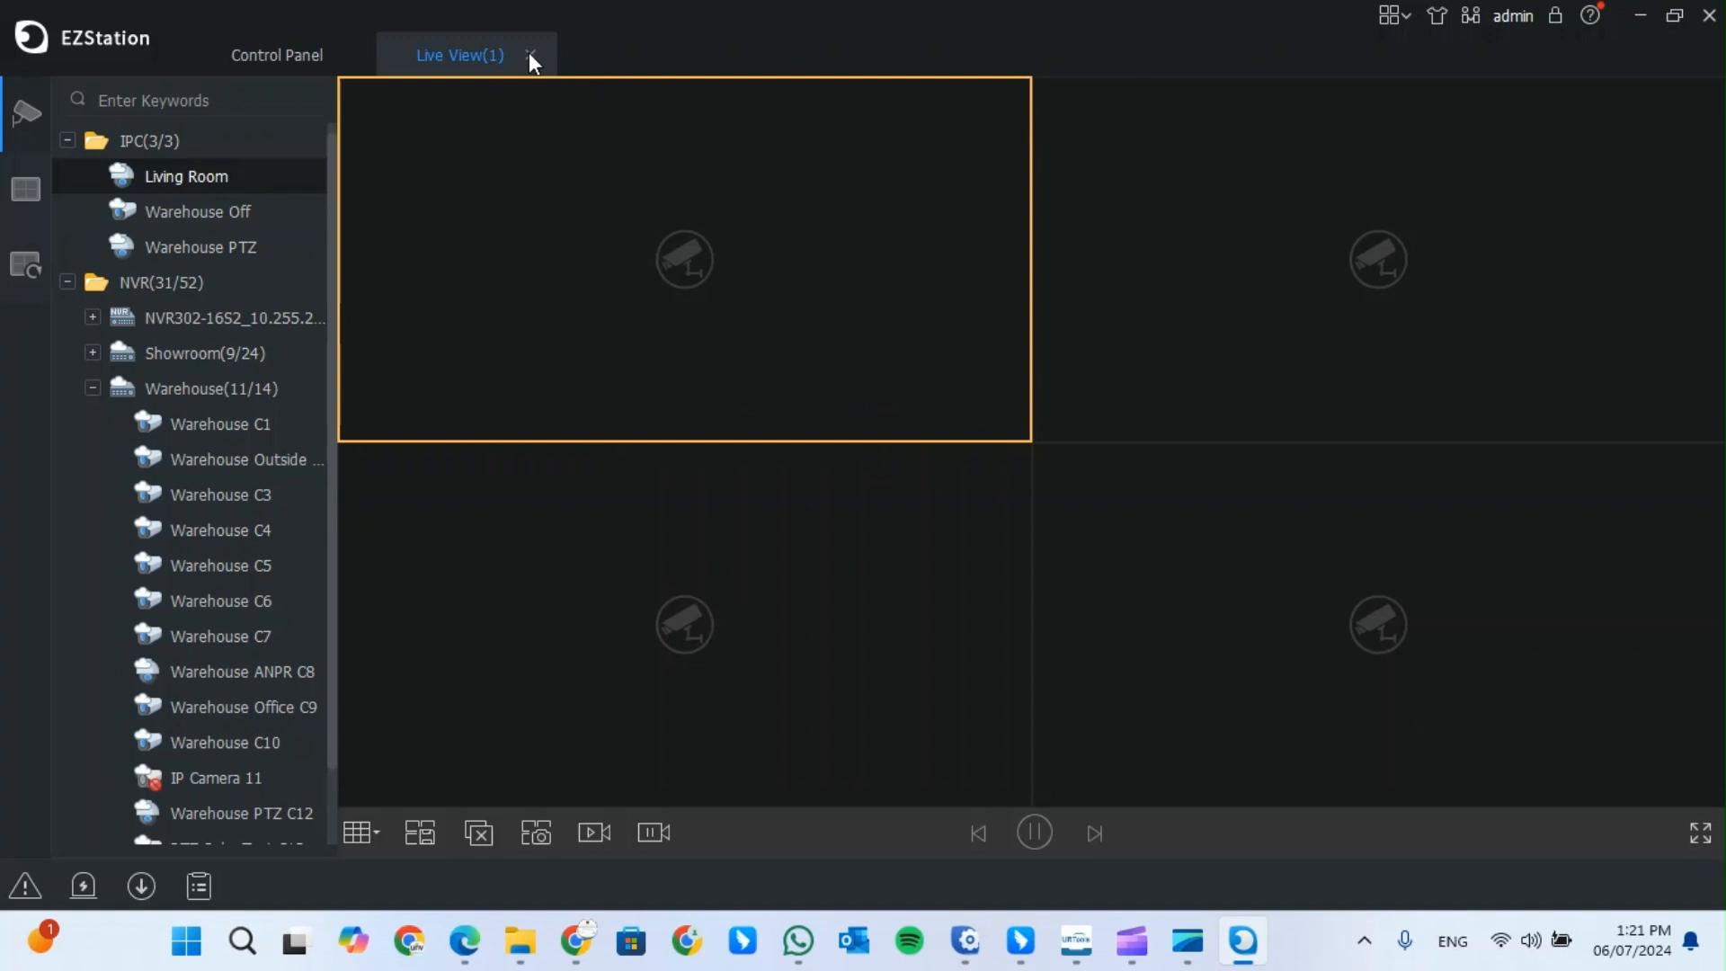
mouse_move(22, 269)
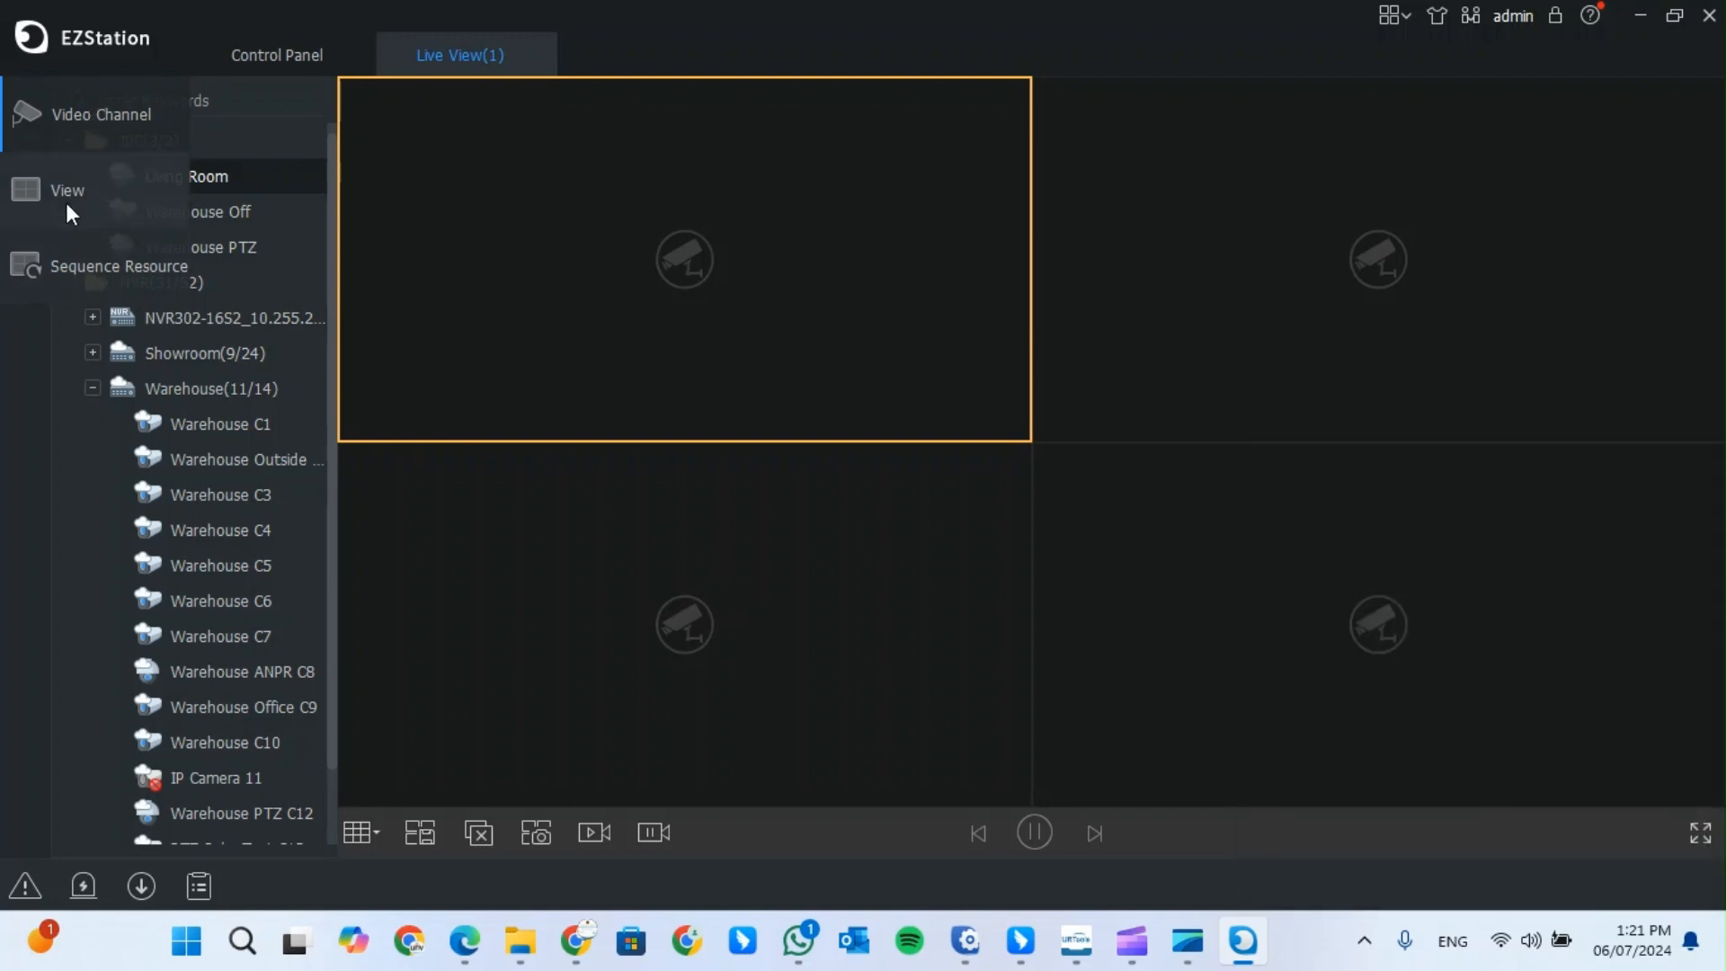
- Start a new custom view in the View pane and name it Test
left_click(66, 203)
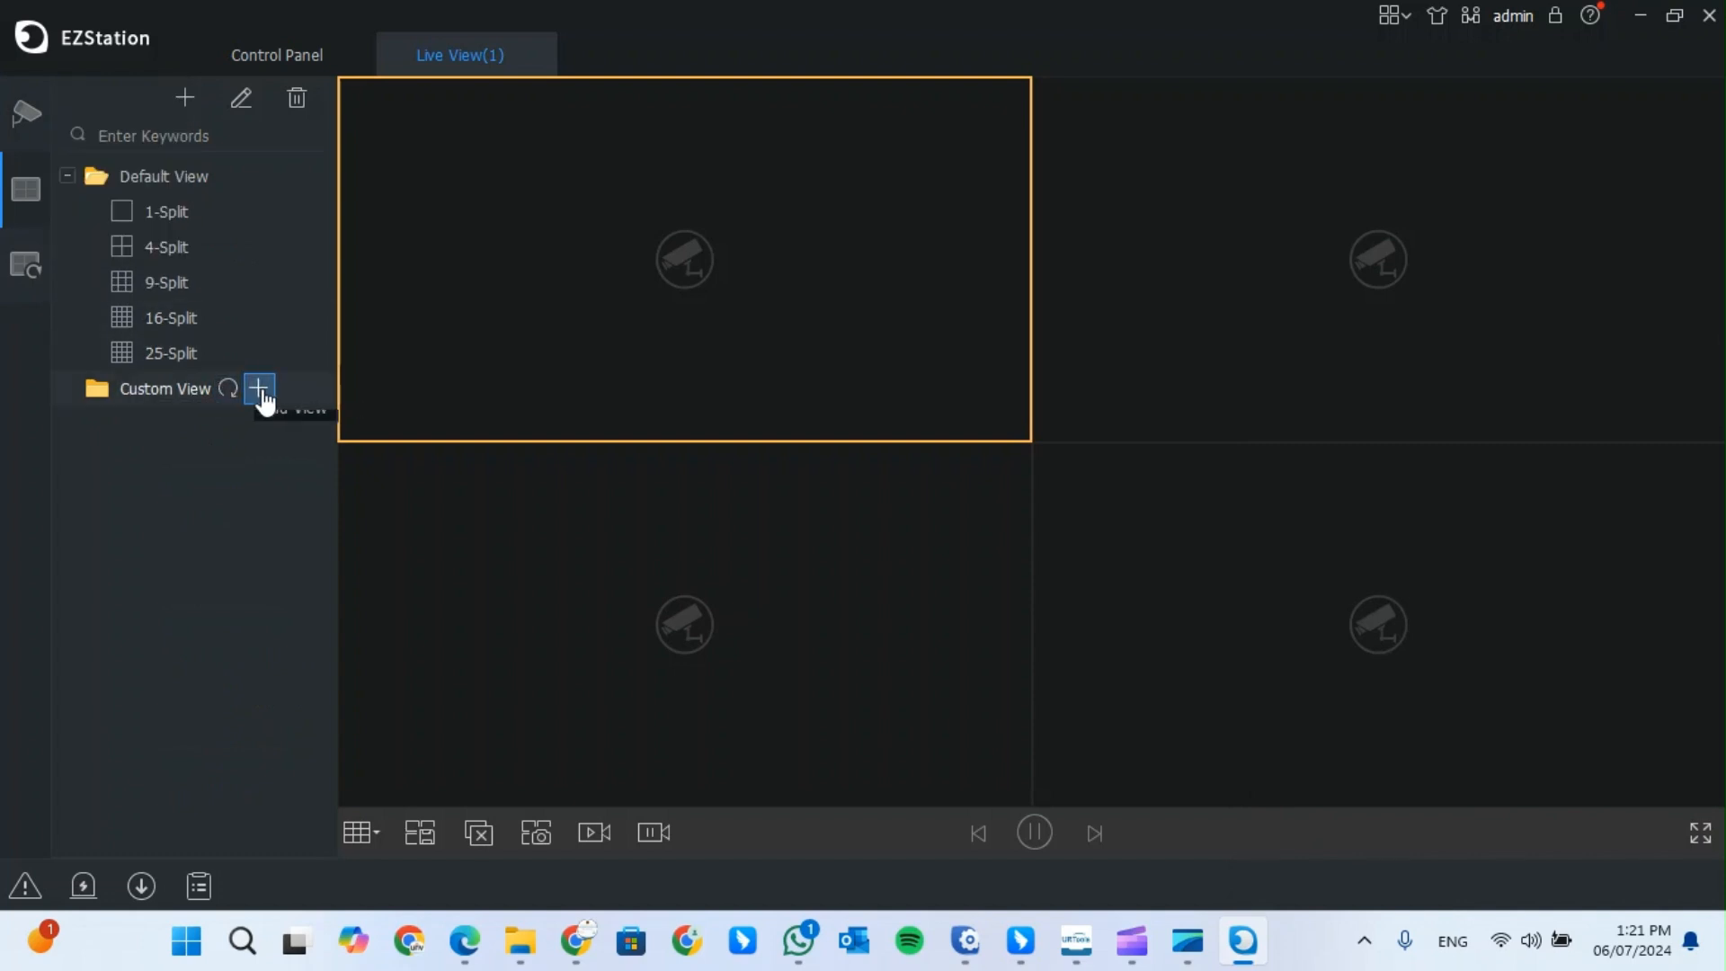
left_click(260, 390)
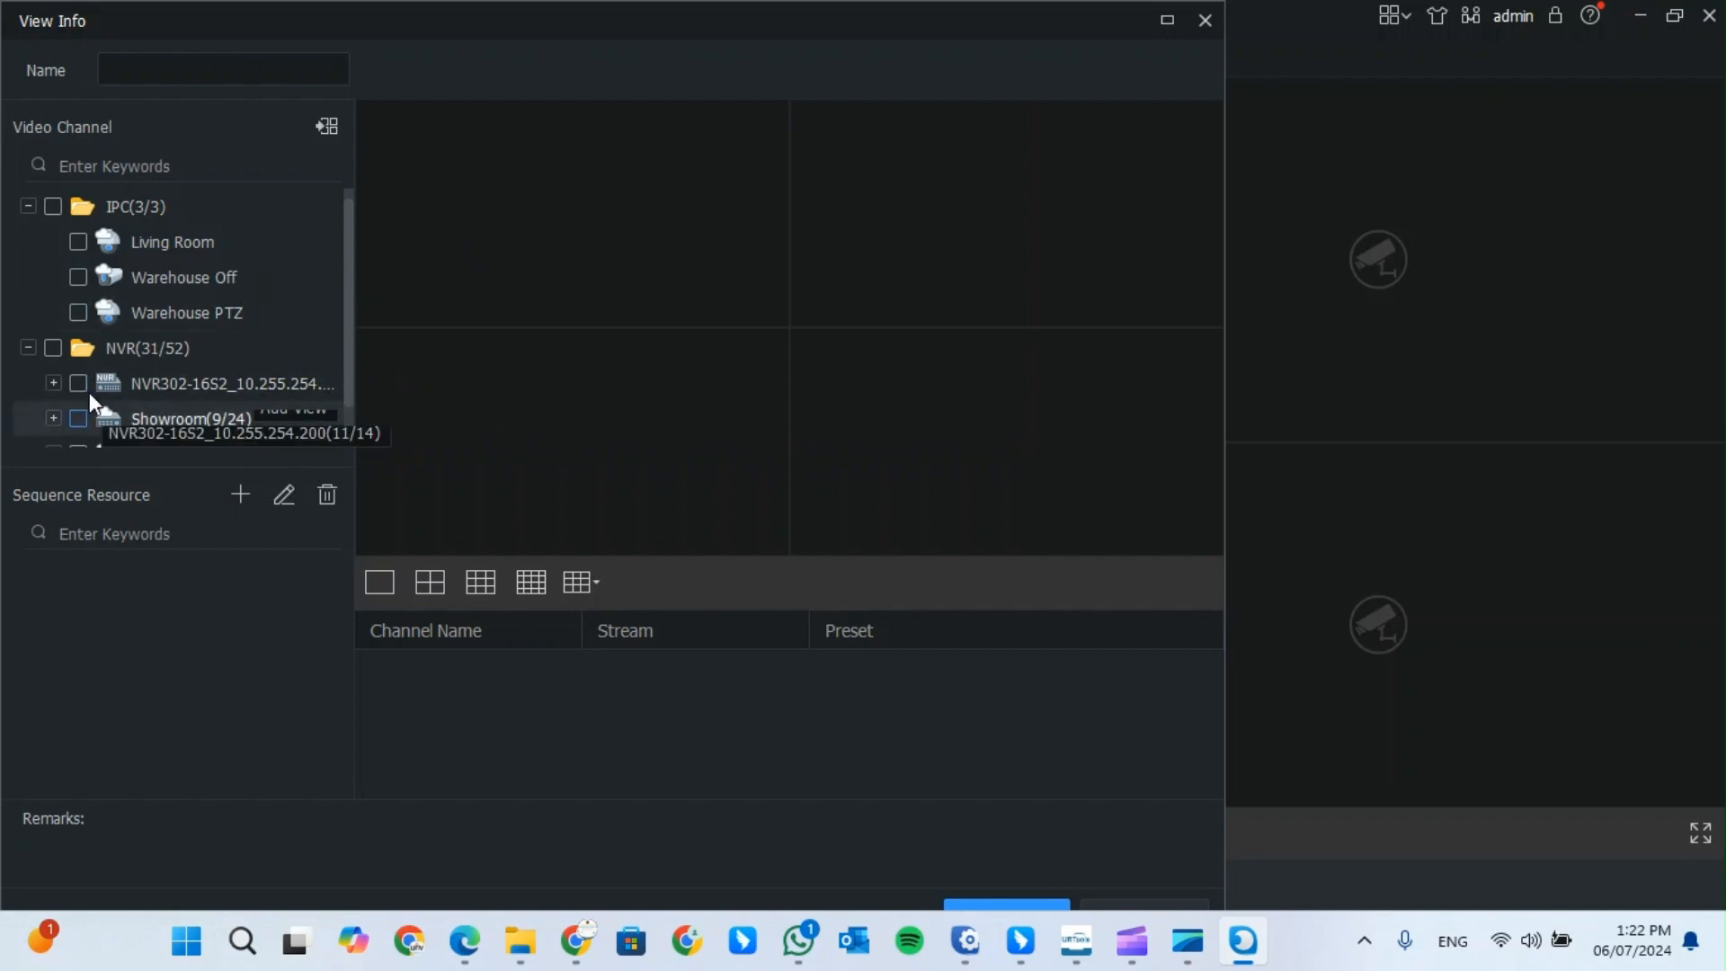
left_click(180, 73)
type("Test")
left_click(75, 244)
- Add the Living Room camera to the top-left tile on the Sub stream
left_click_drag(74, 243, 173, 248)
left_click(487, 183)
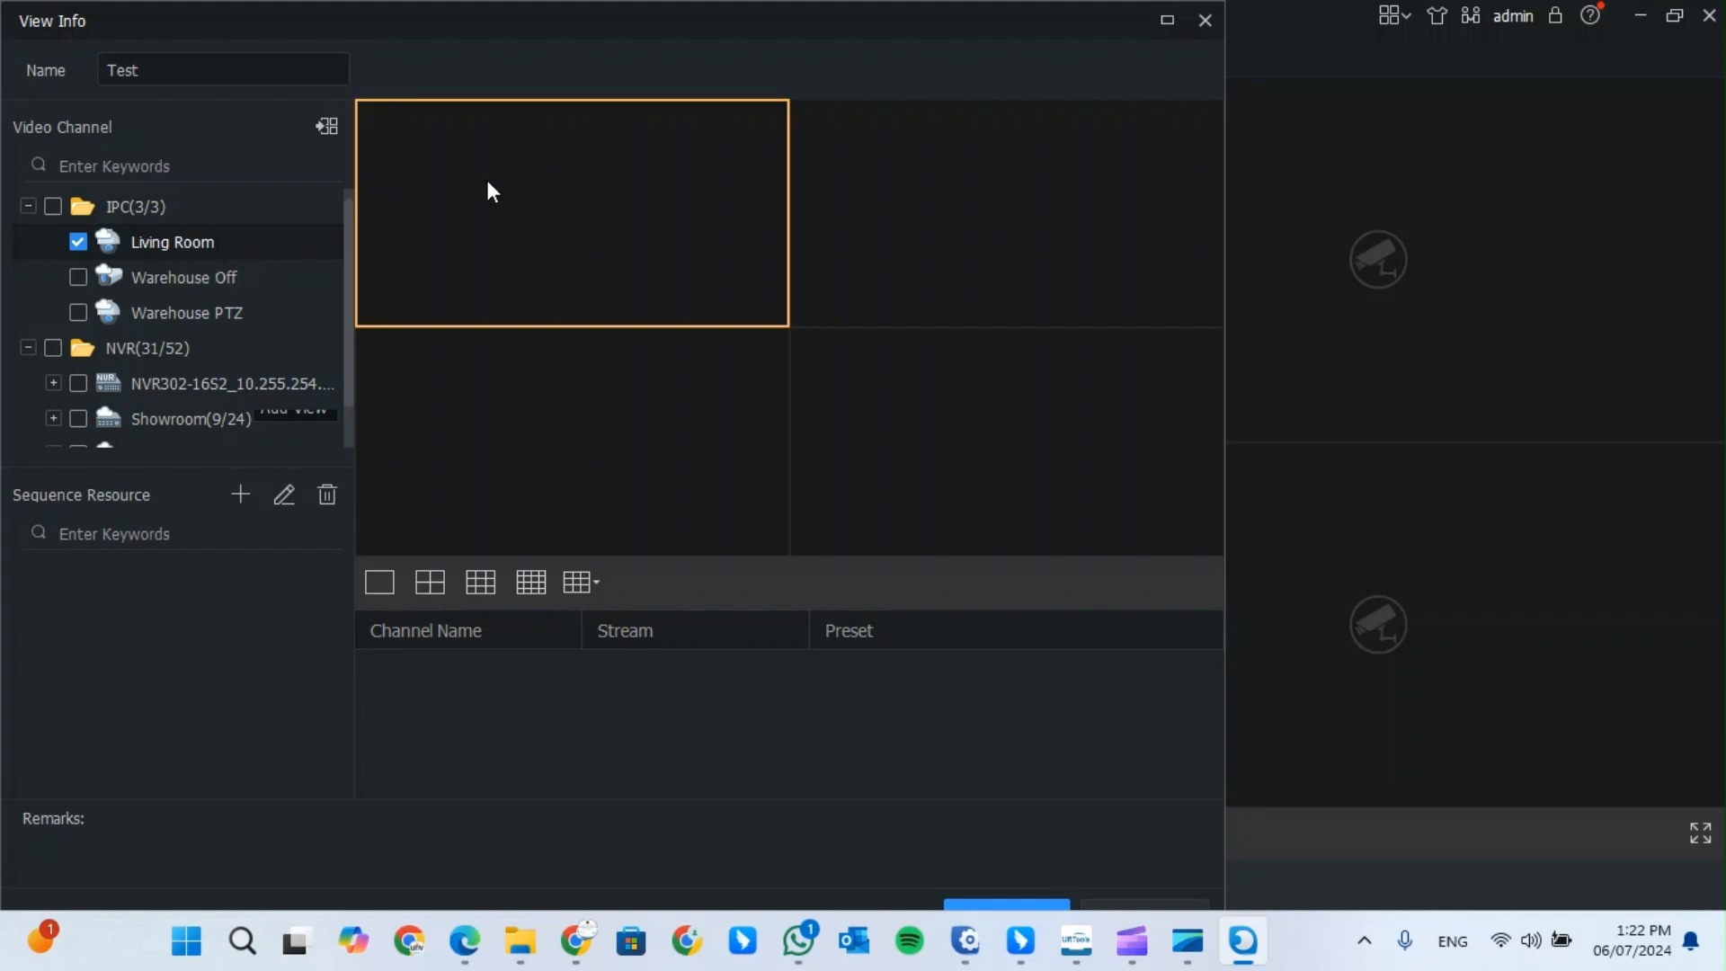
left_click(337, 129)
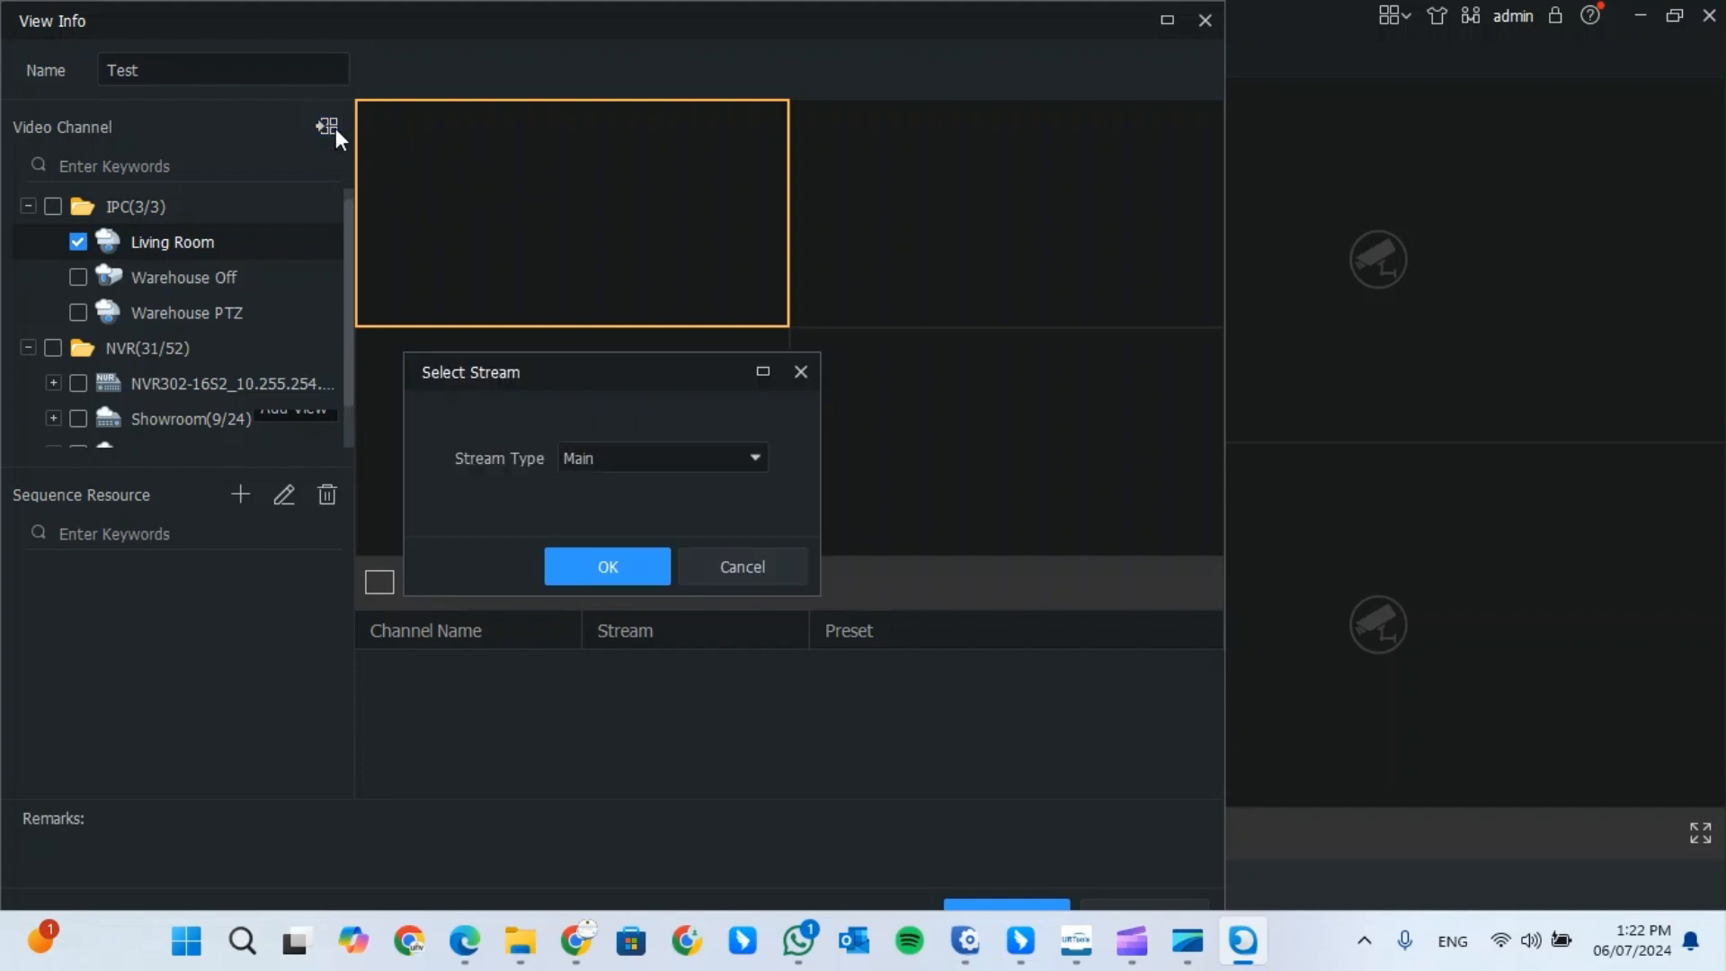
left_click(600, 460)
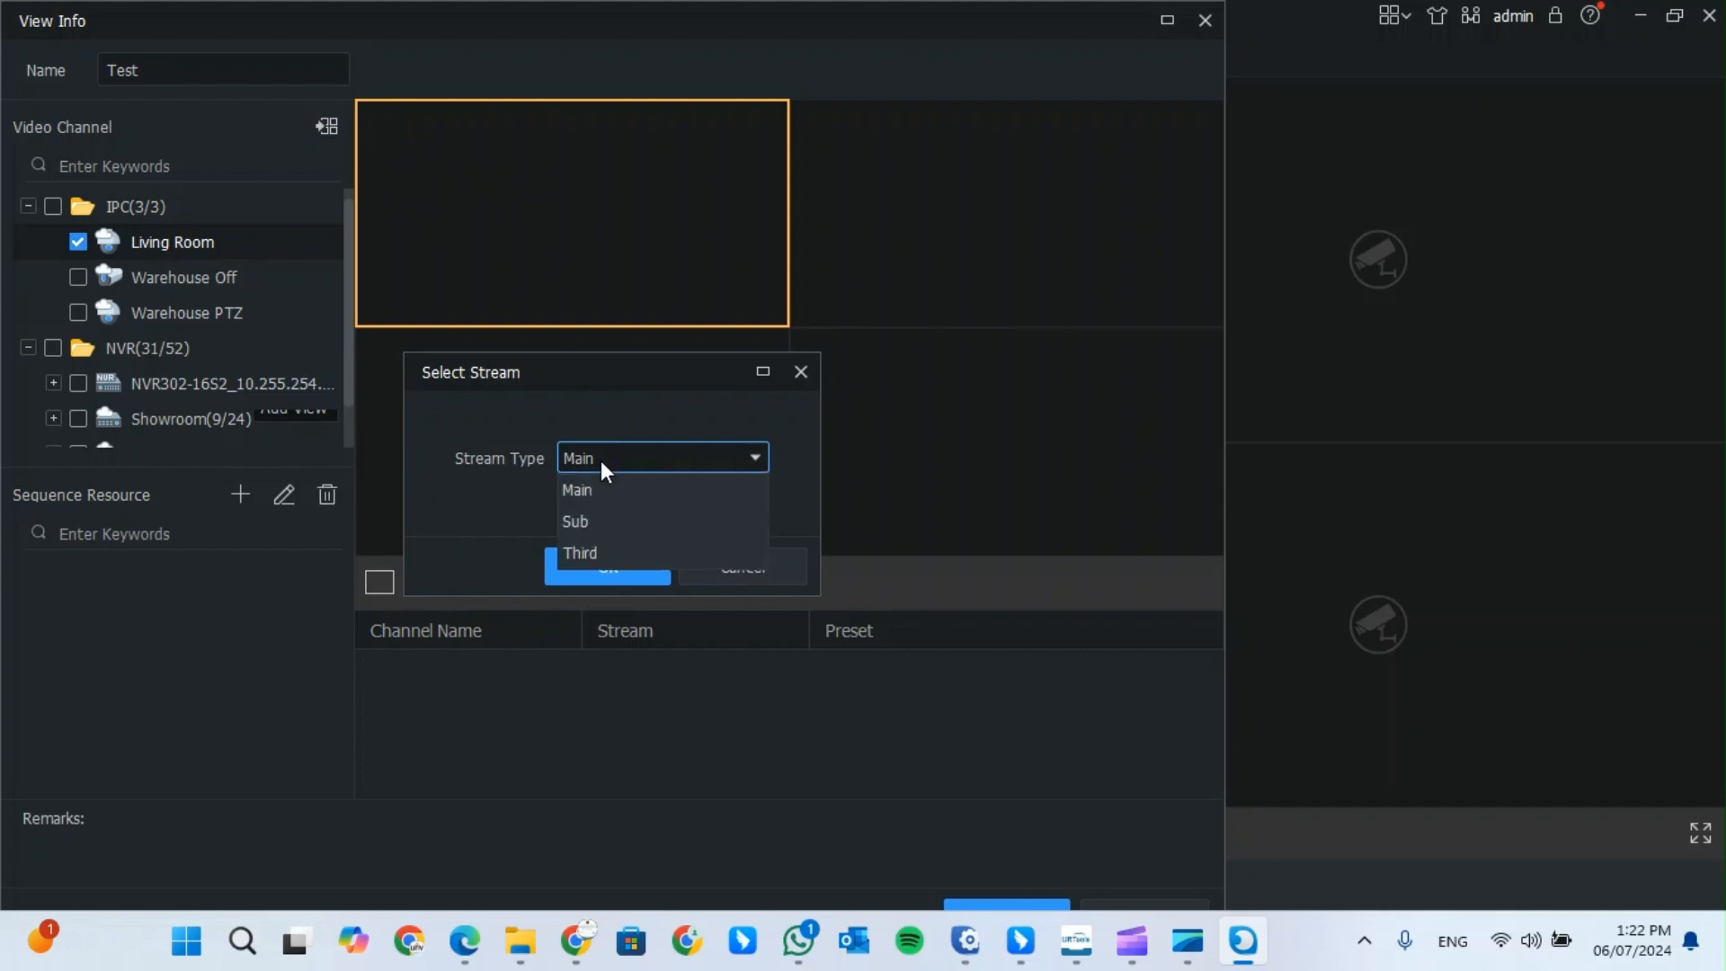
left_click(582, 521)
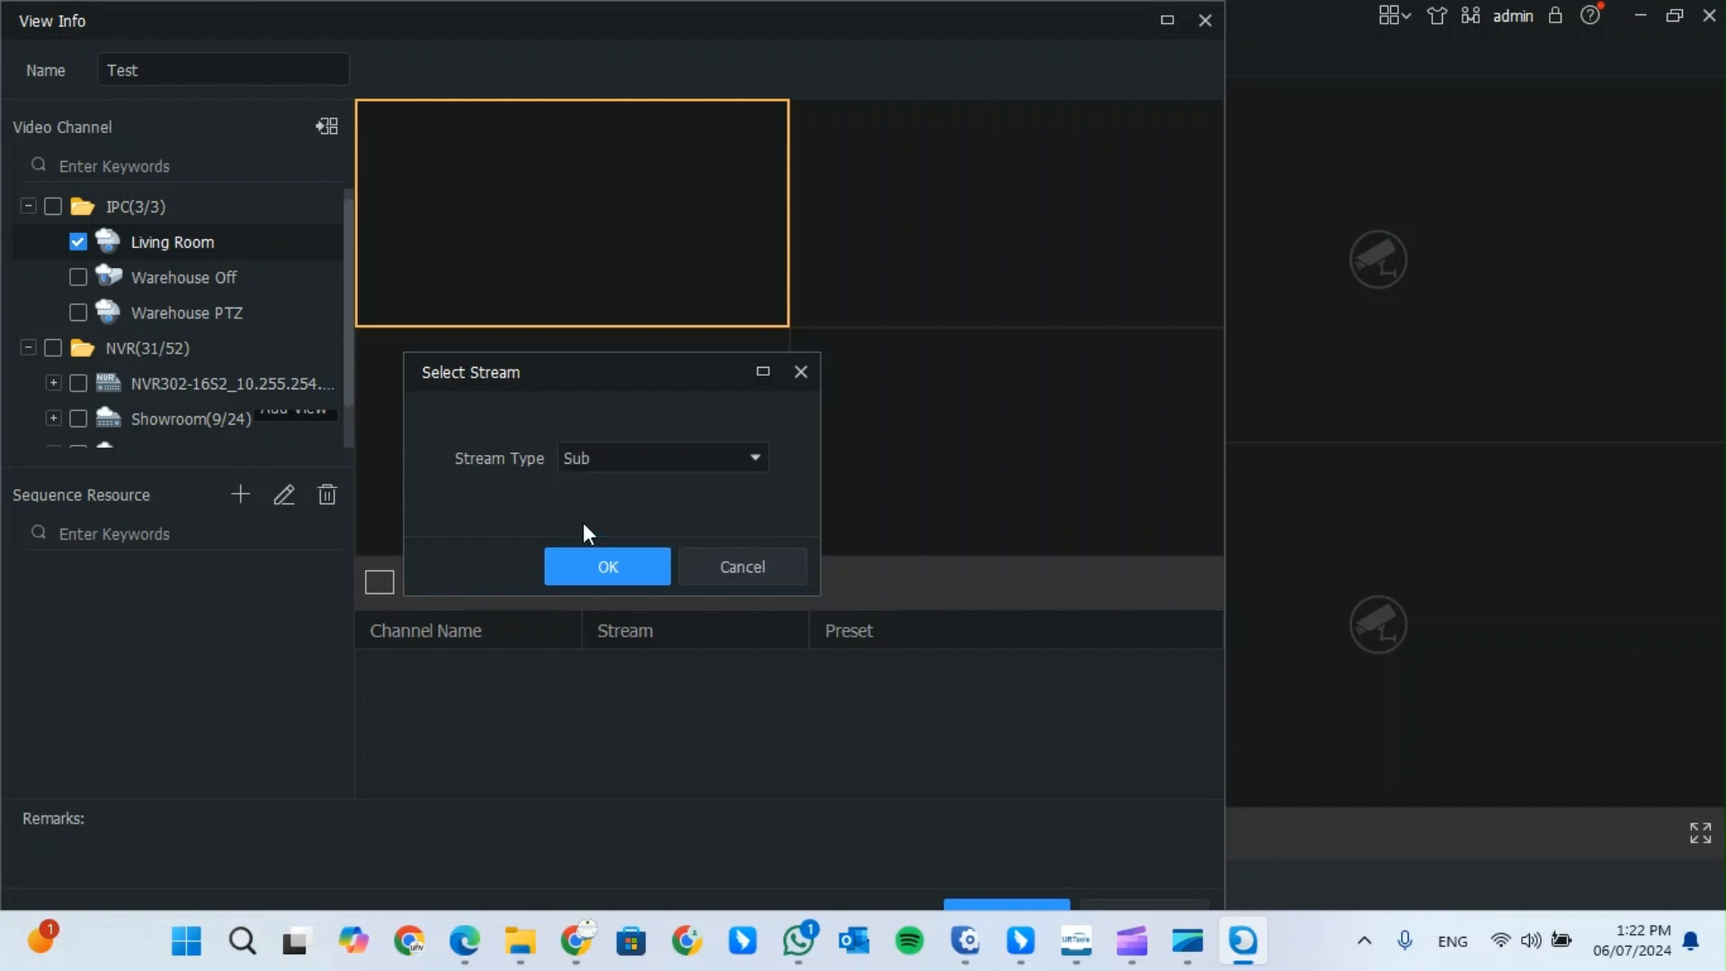
left_click(605, 568)
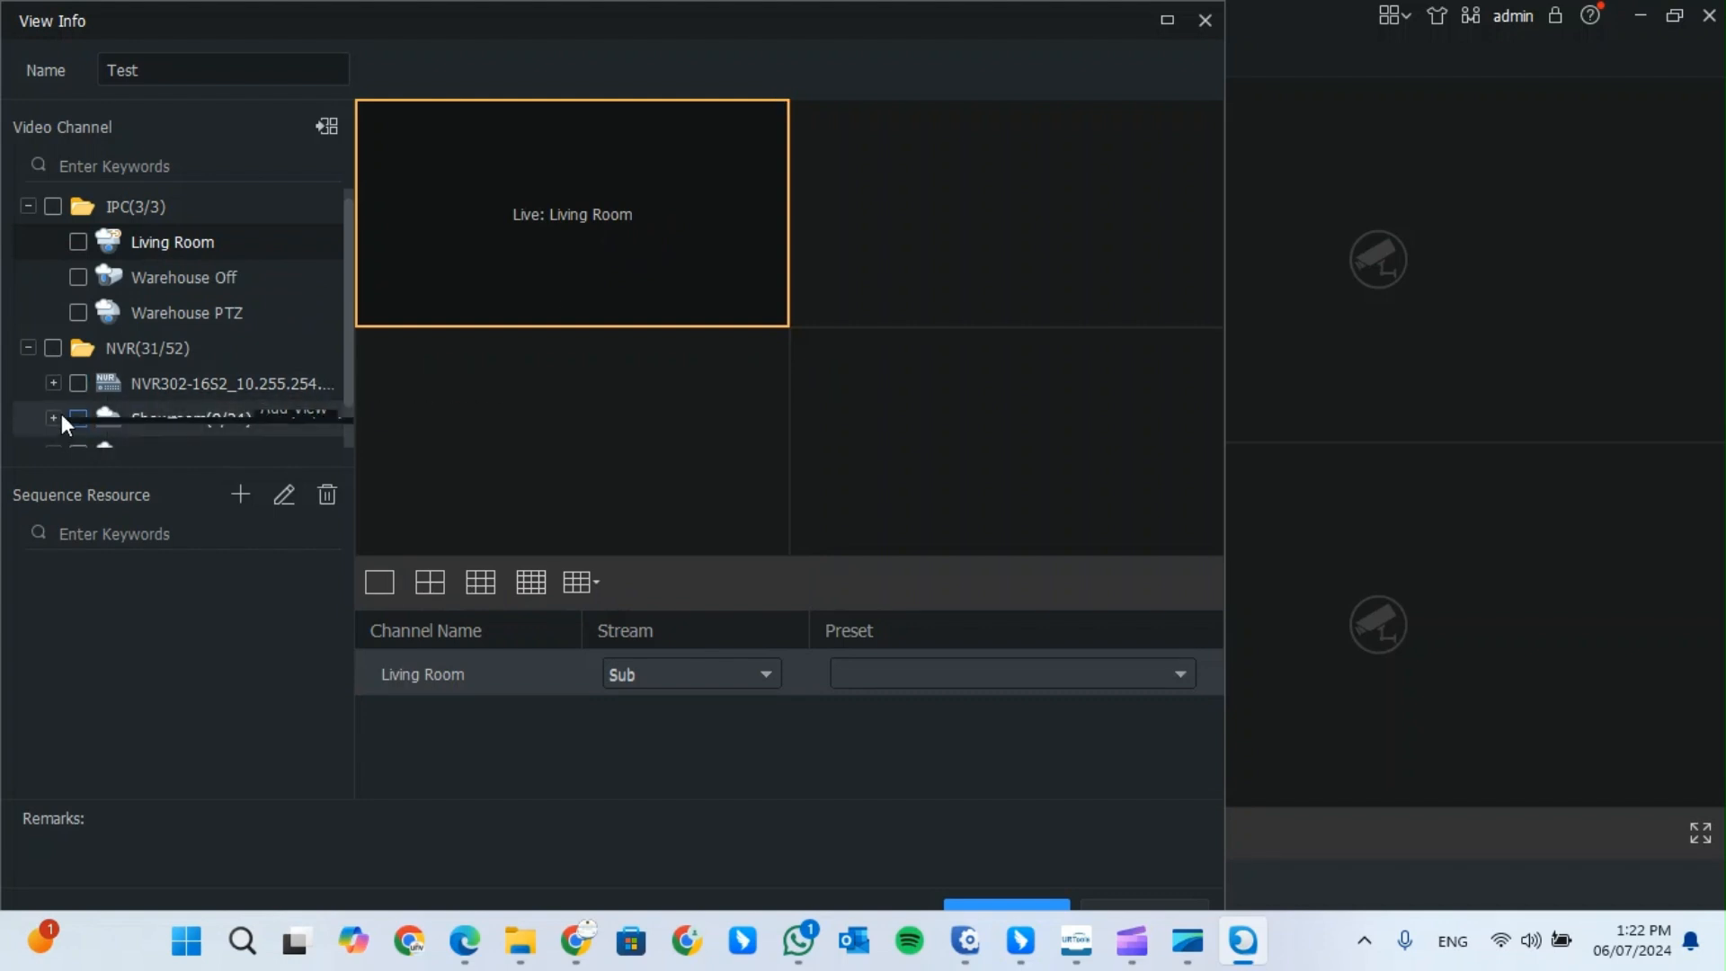
- Add Warehouse C1, Outside C2 and C3 on Sub stream from the top-right tile, then save Test
left_click(53, 382)
scroll(221, 417, "down", 2)
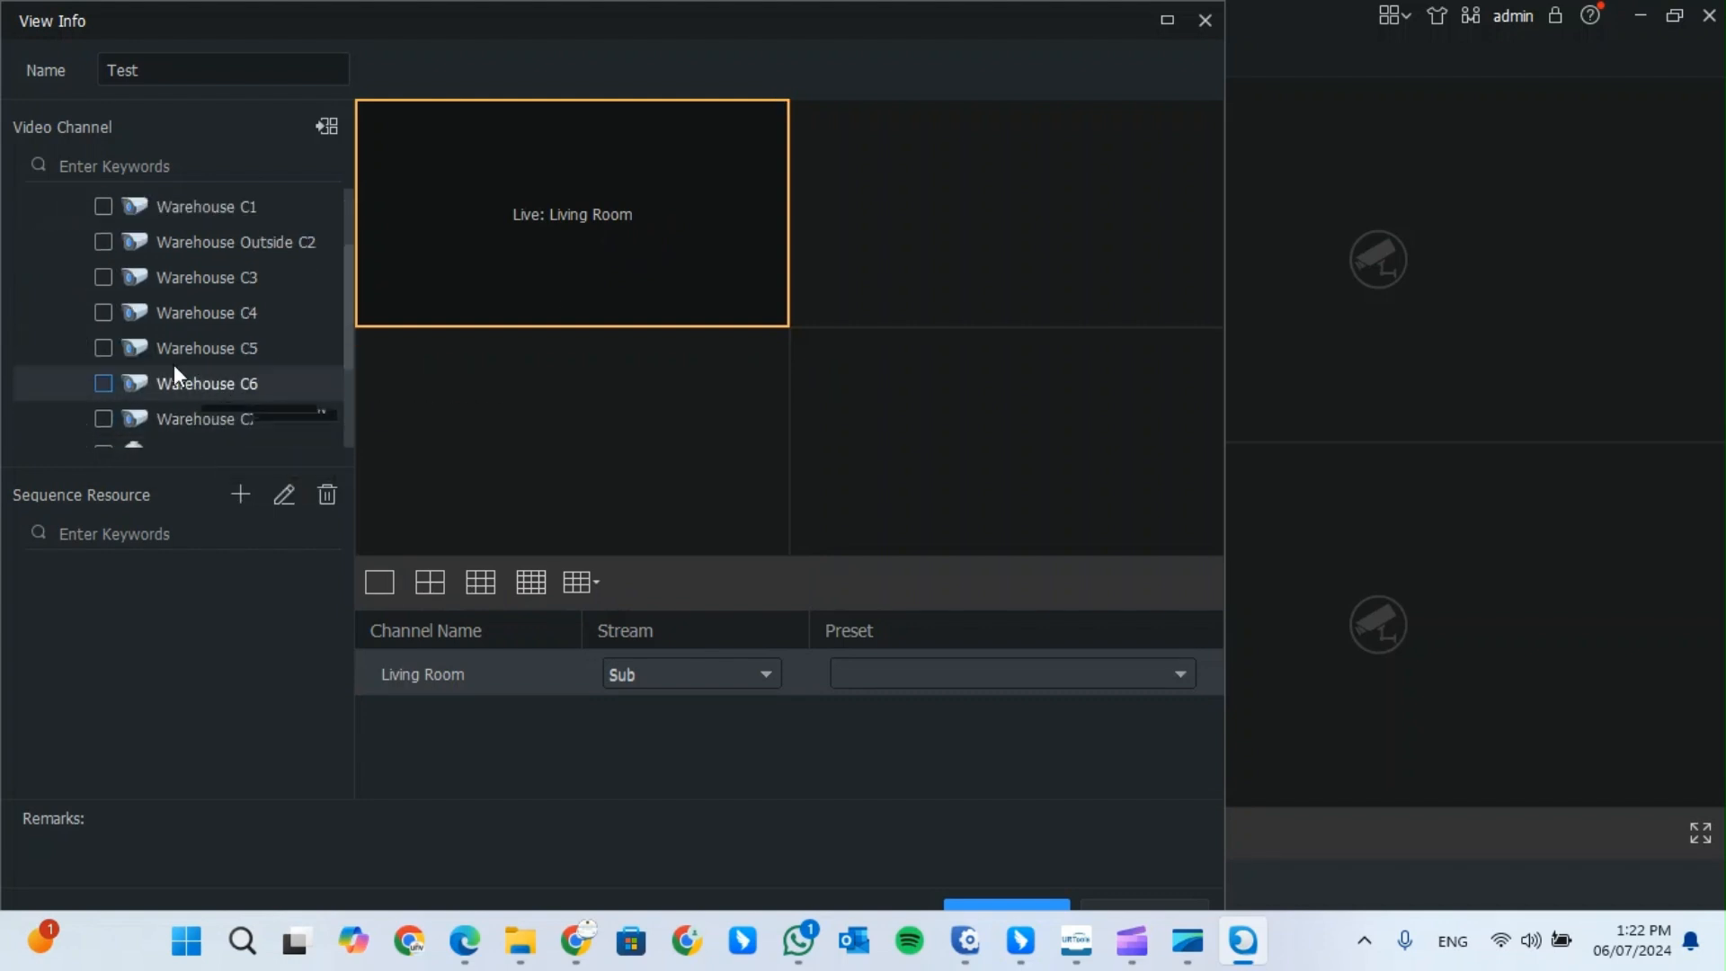
scroll(110, 347, "up", 3)
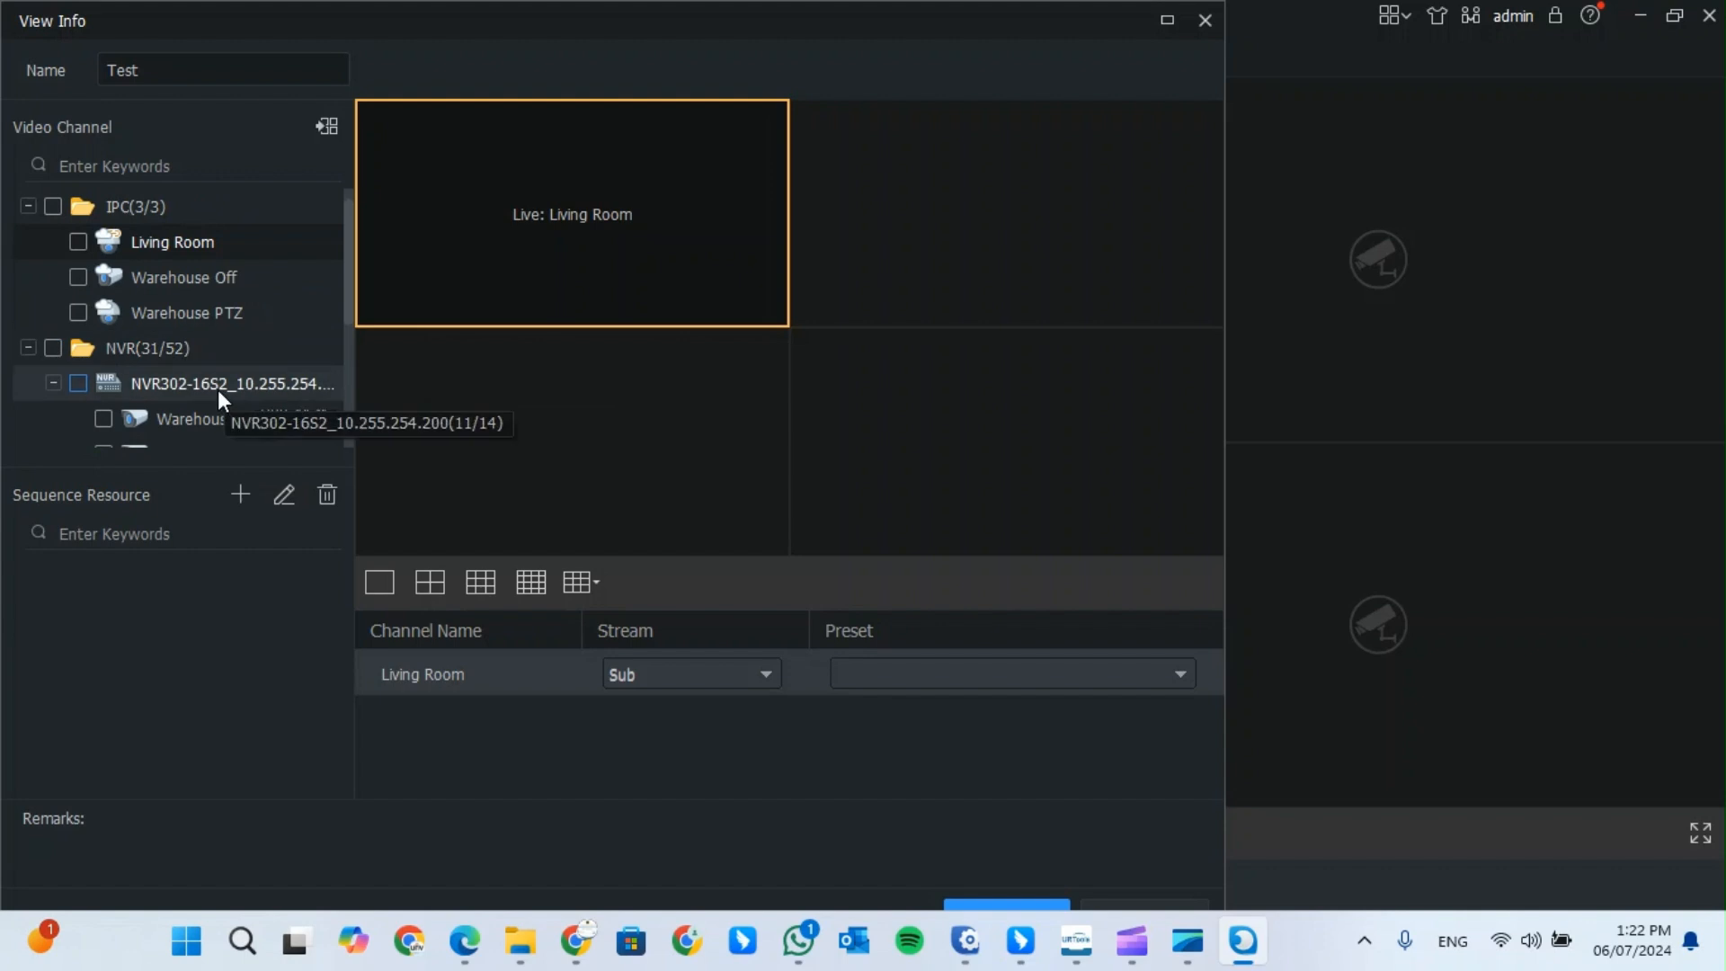
scroll(220, 391, "down", 1)
left_click(103, 383)
left_click(104, 348)
left_click(104, 312)
left_click(1069, 192)
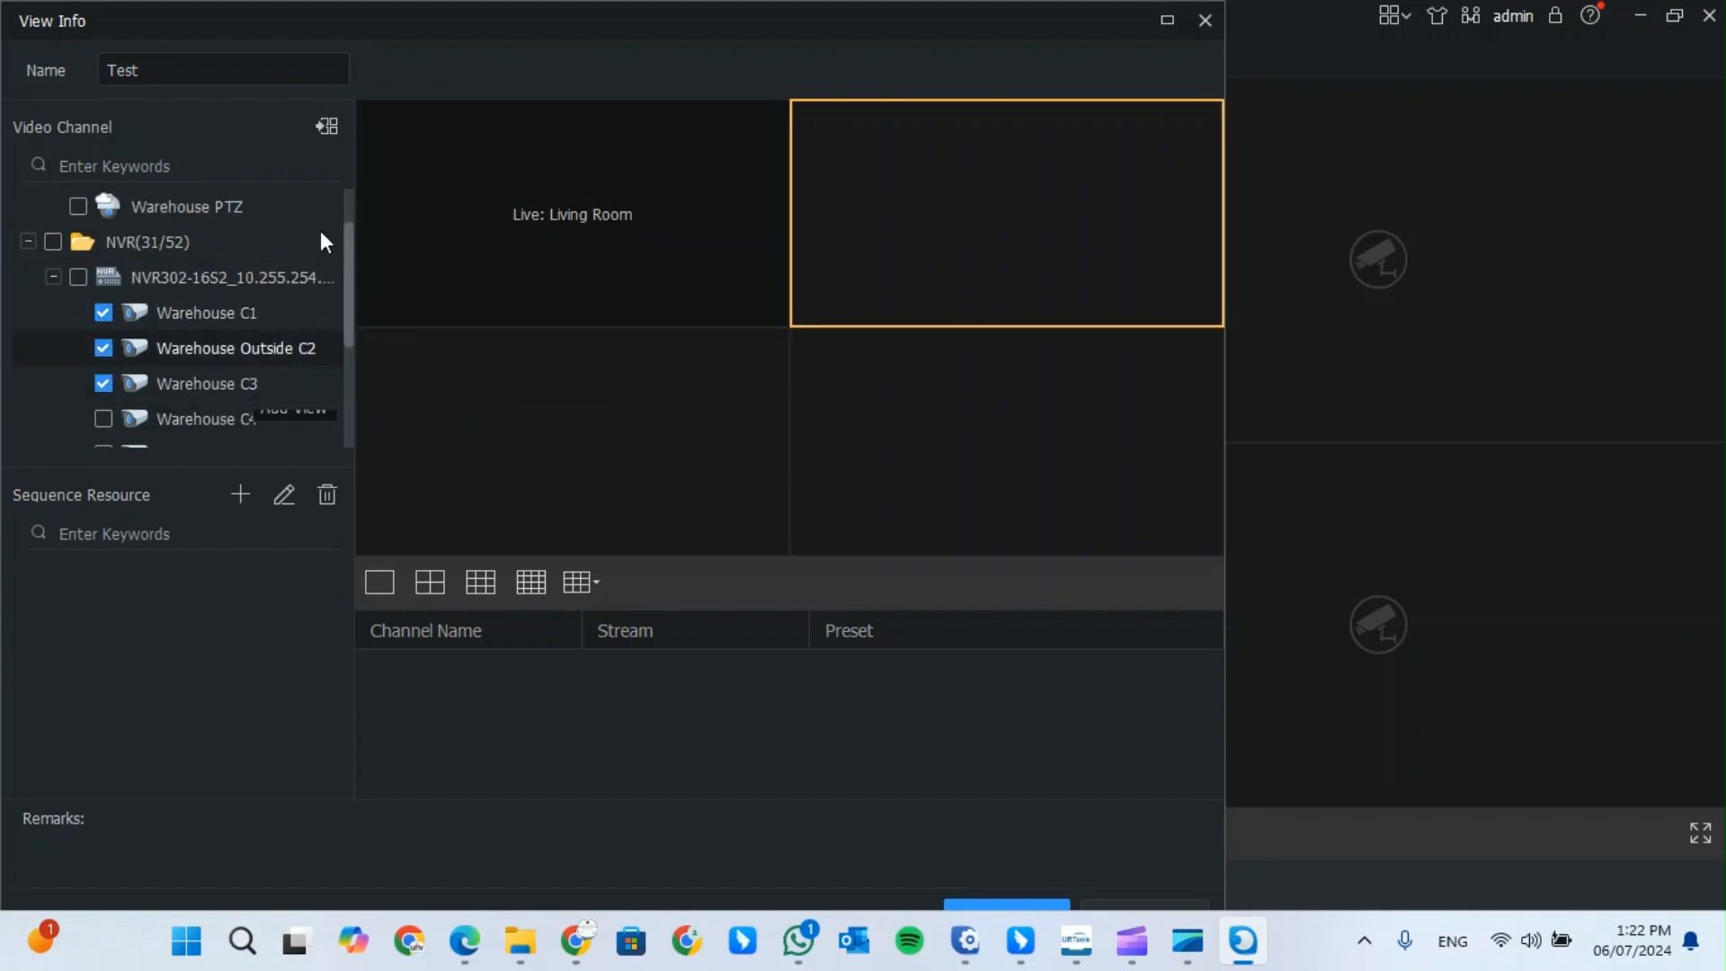
left_click(326, 126)
left_click(650, 454)
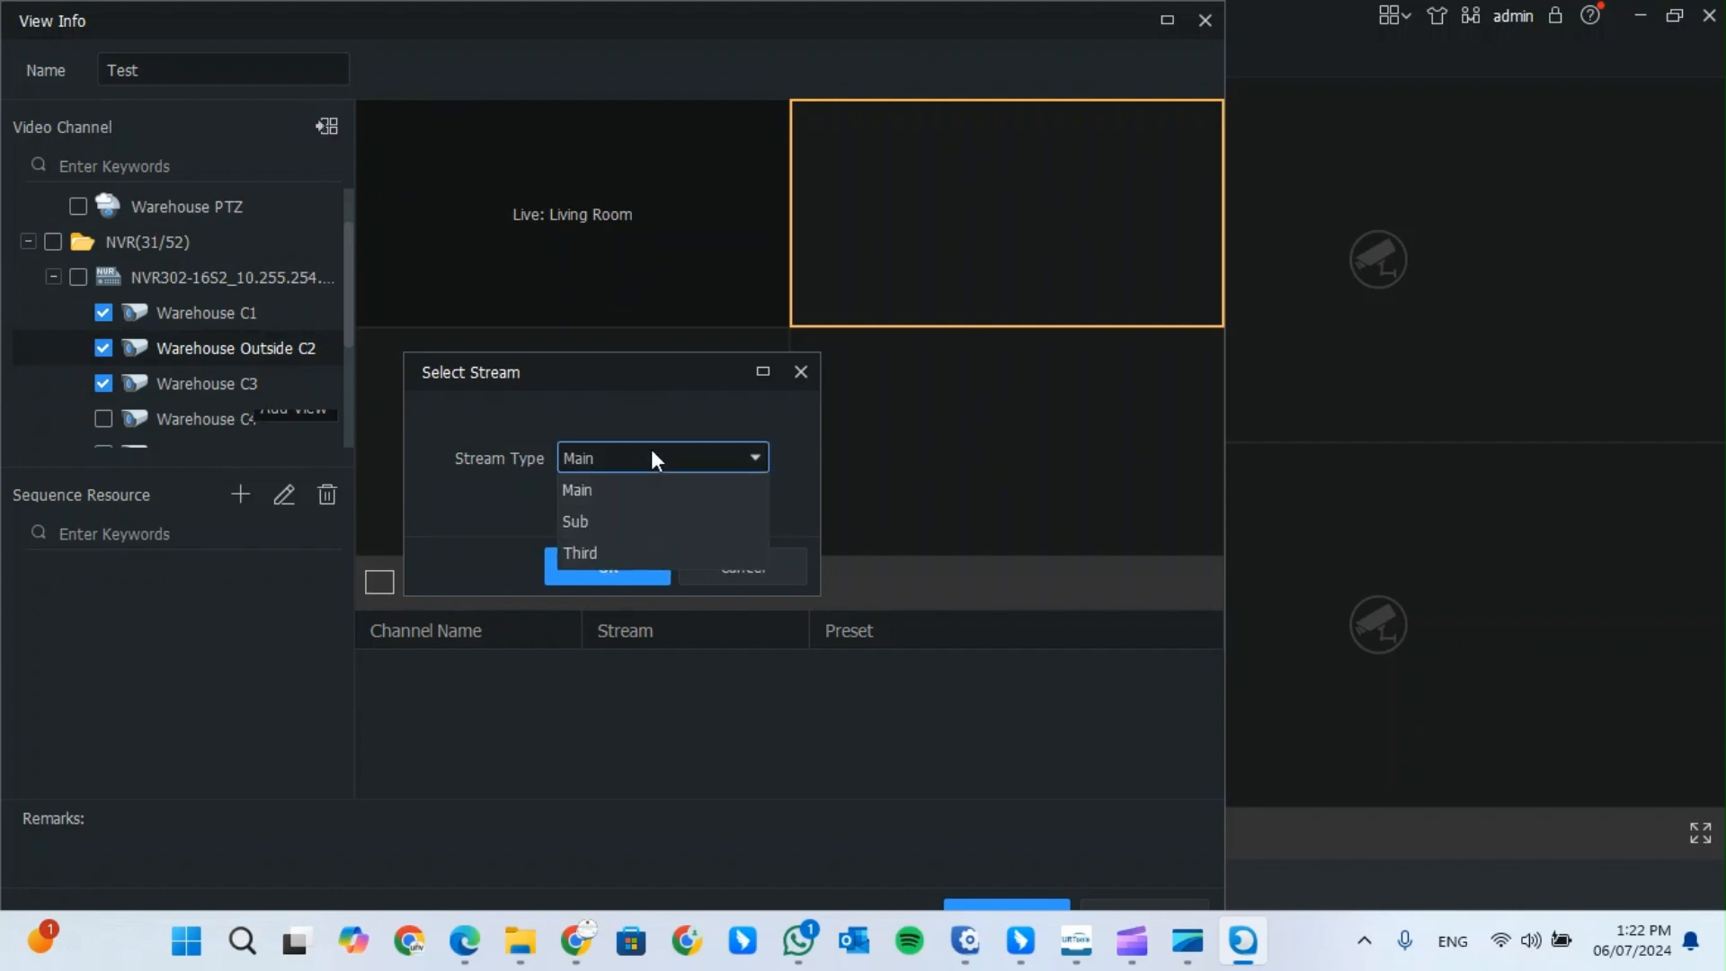
left_click(604, 516)
left_click(619, 564)
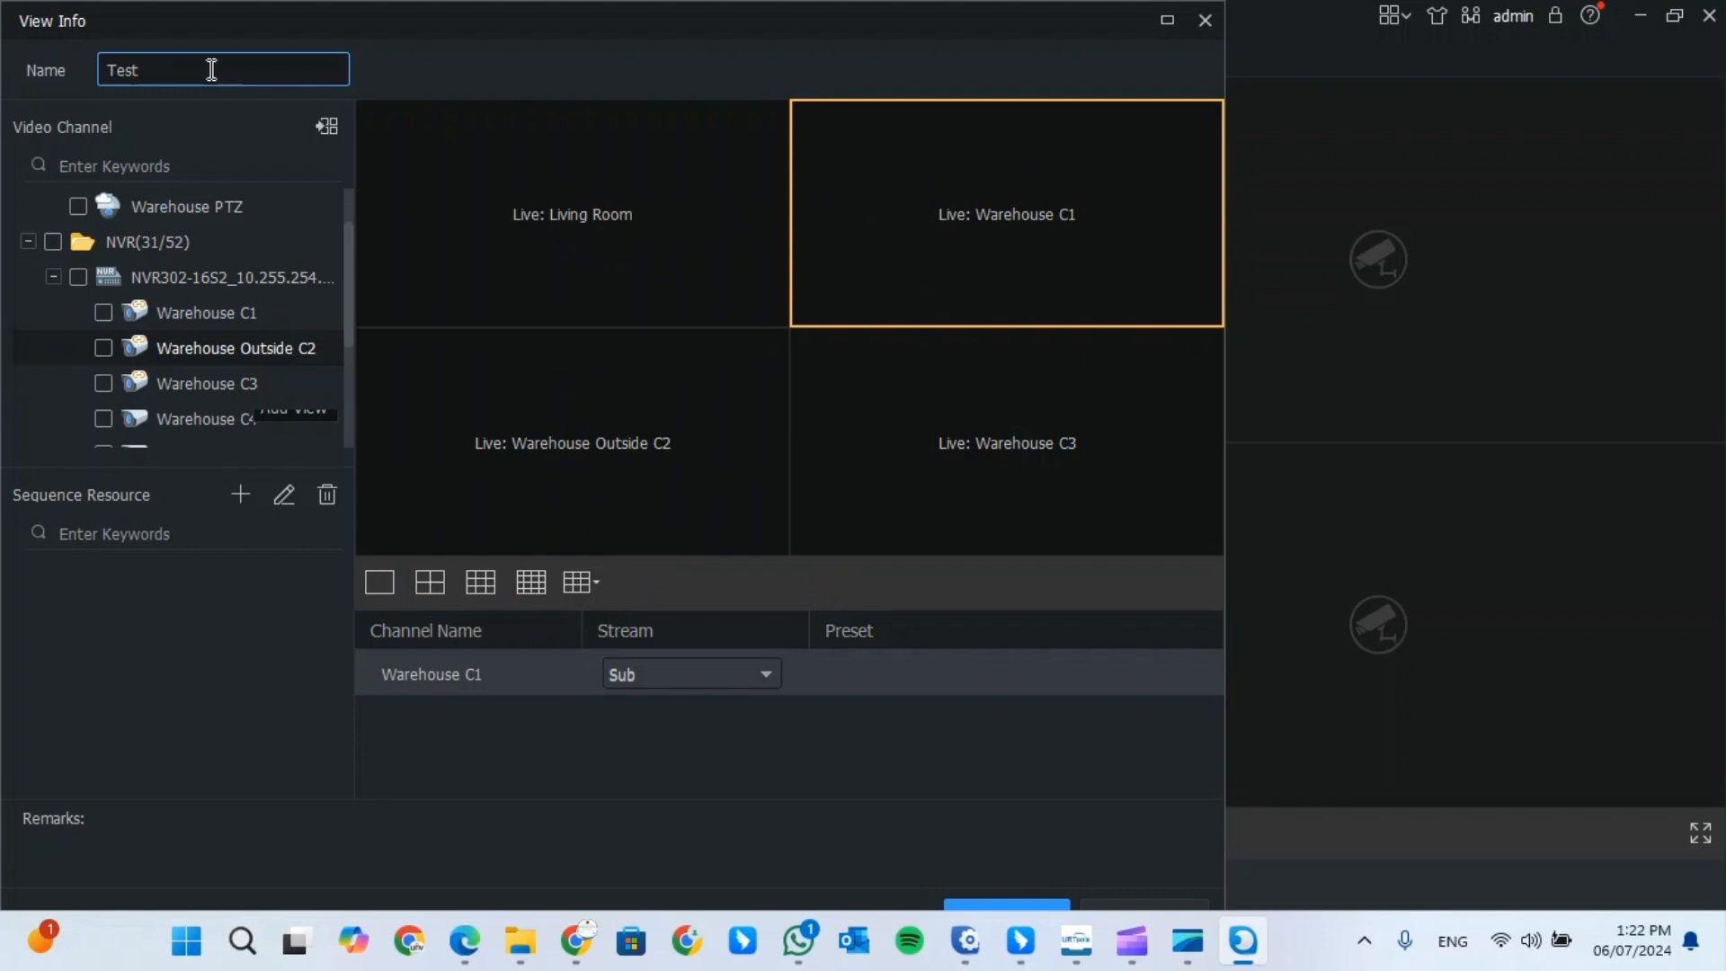
left_click(1039, 908)
left_click(68, 388)
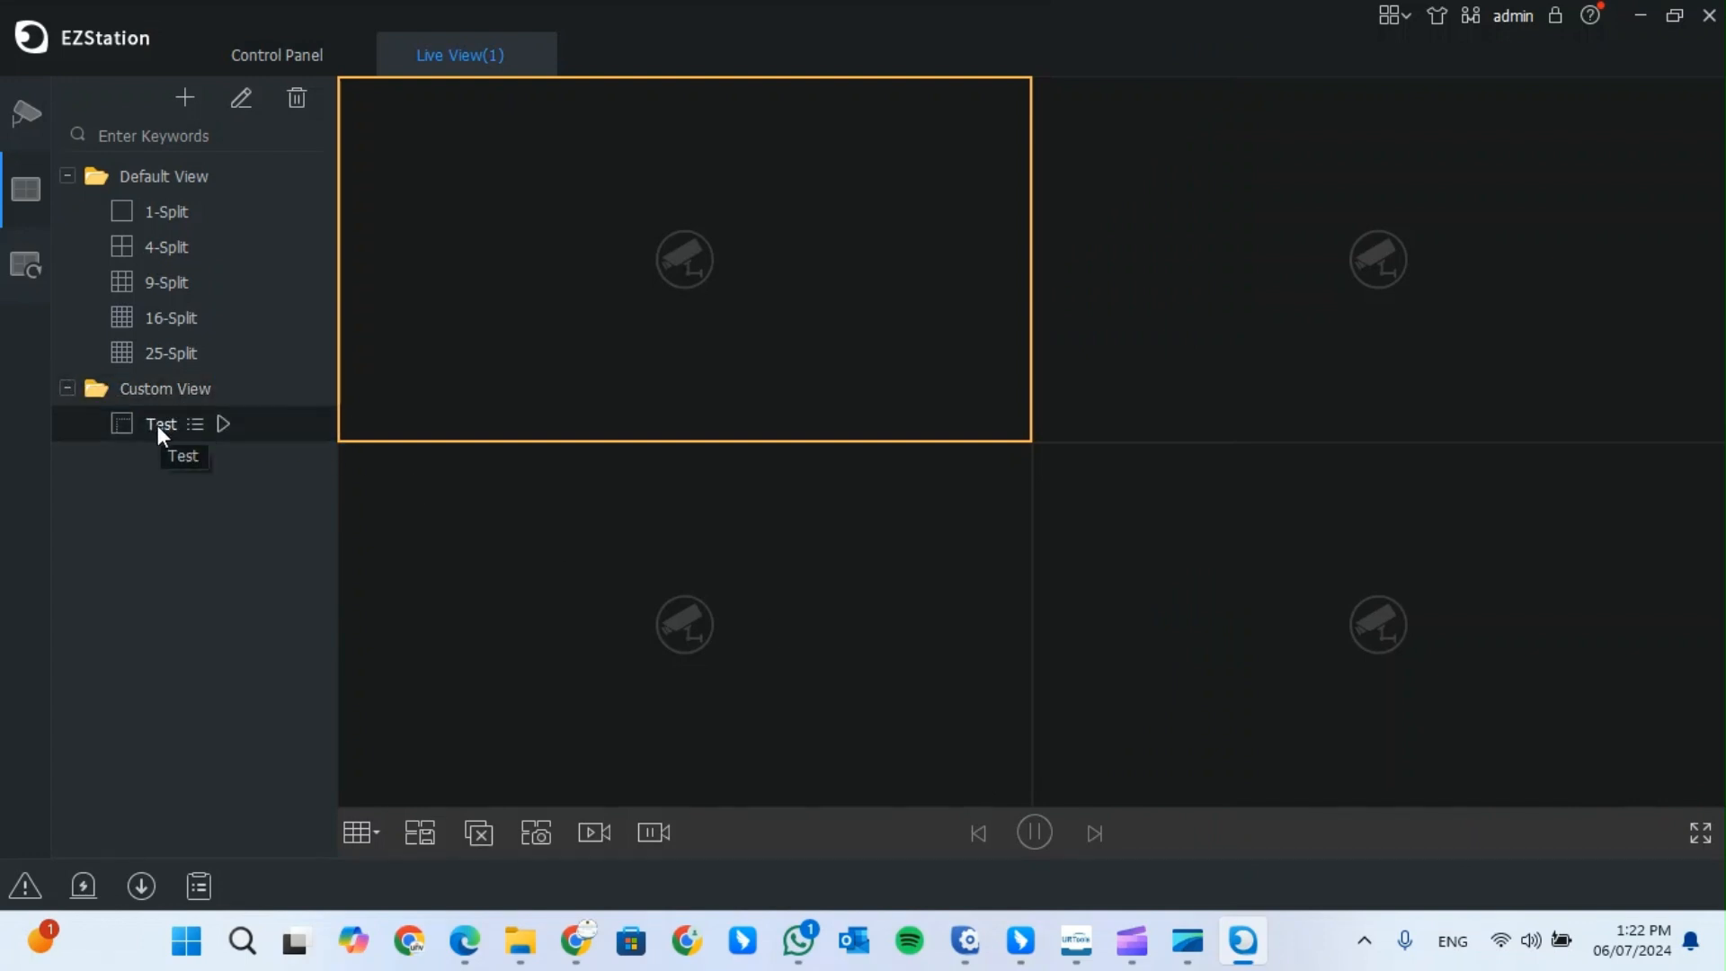
- Play the Test view's four feeds, cancel the extra Add View dialog, and close Live View(1)
left_click(232, 431)
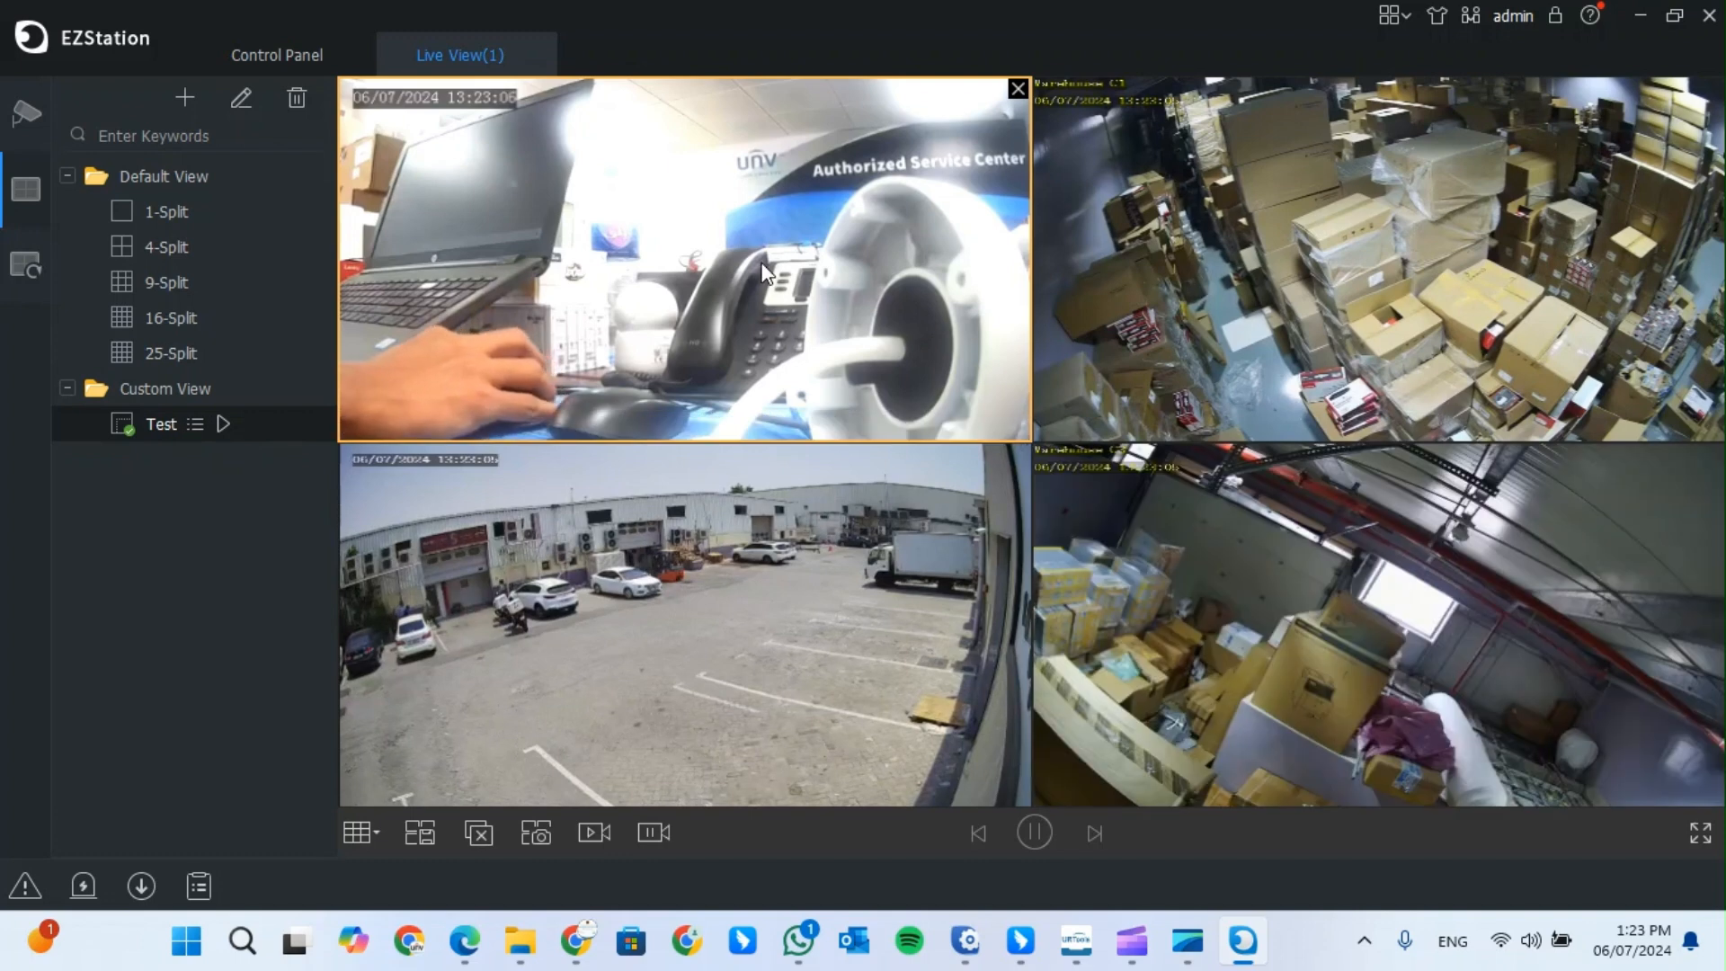
mouse_move(190, 392)
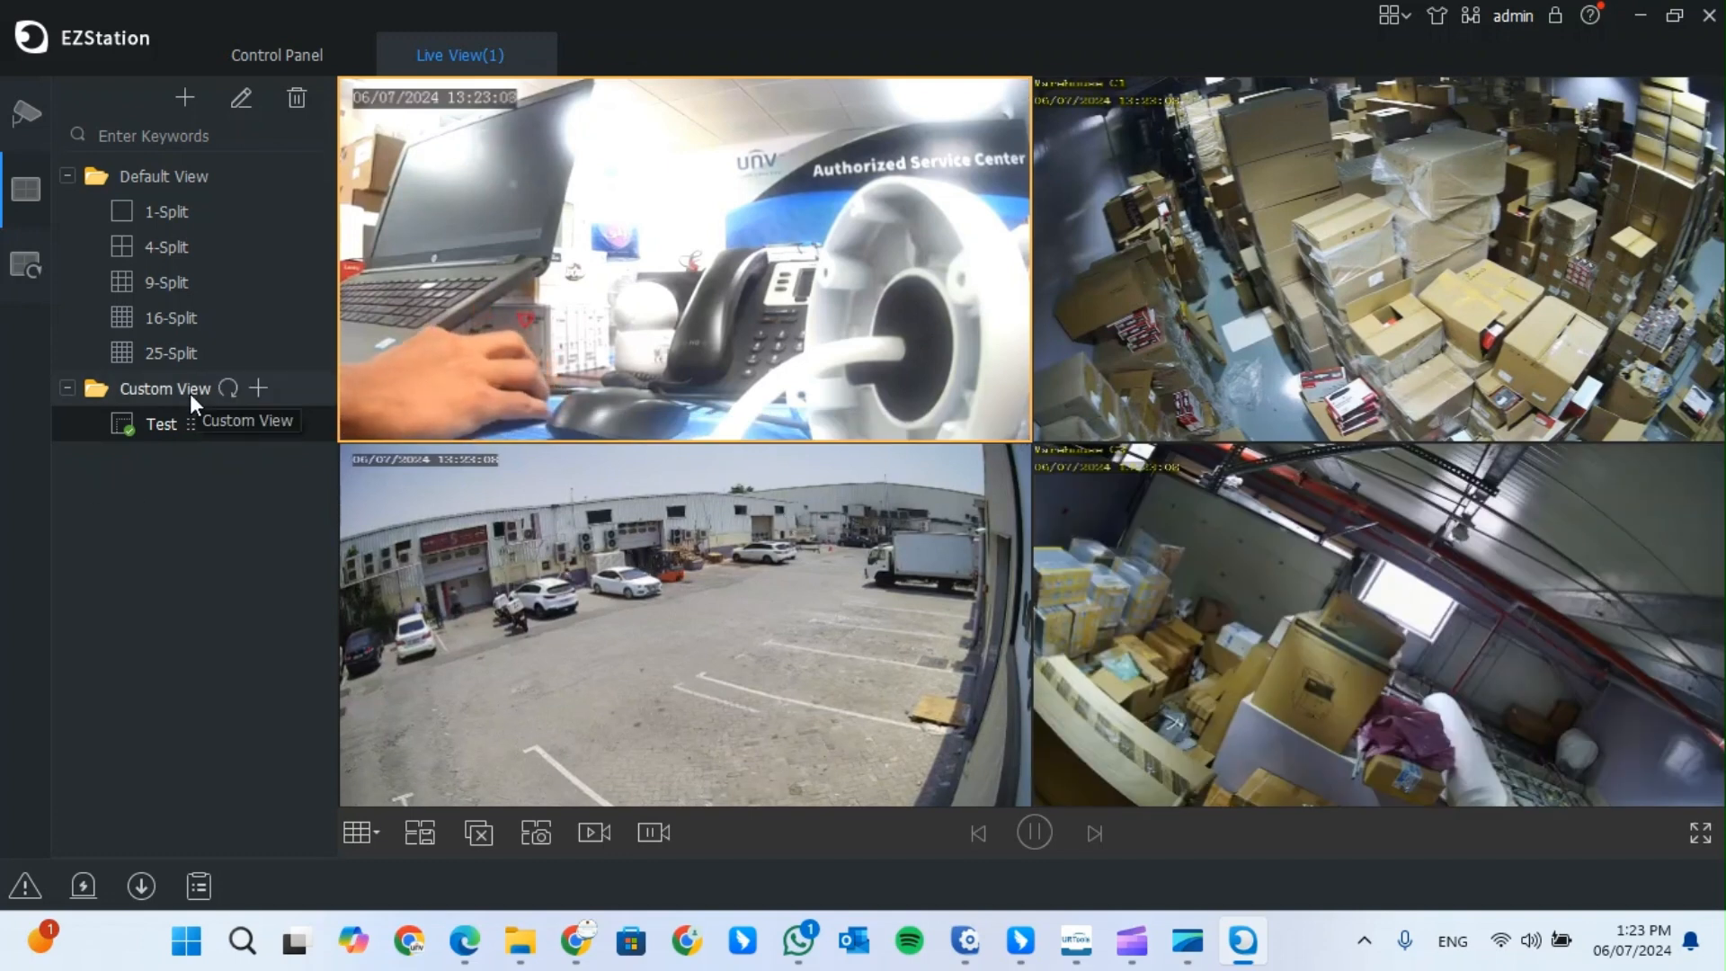
left_click(258, 390)
left_click(216, 72)
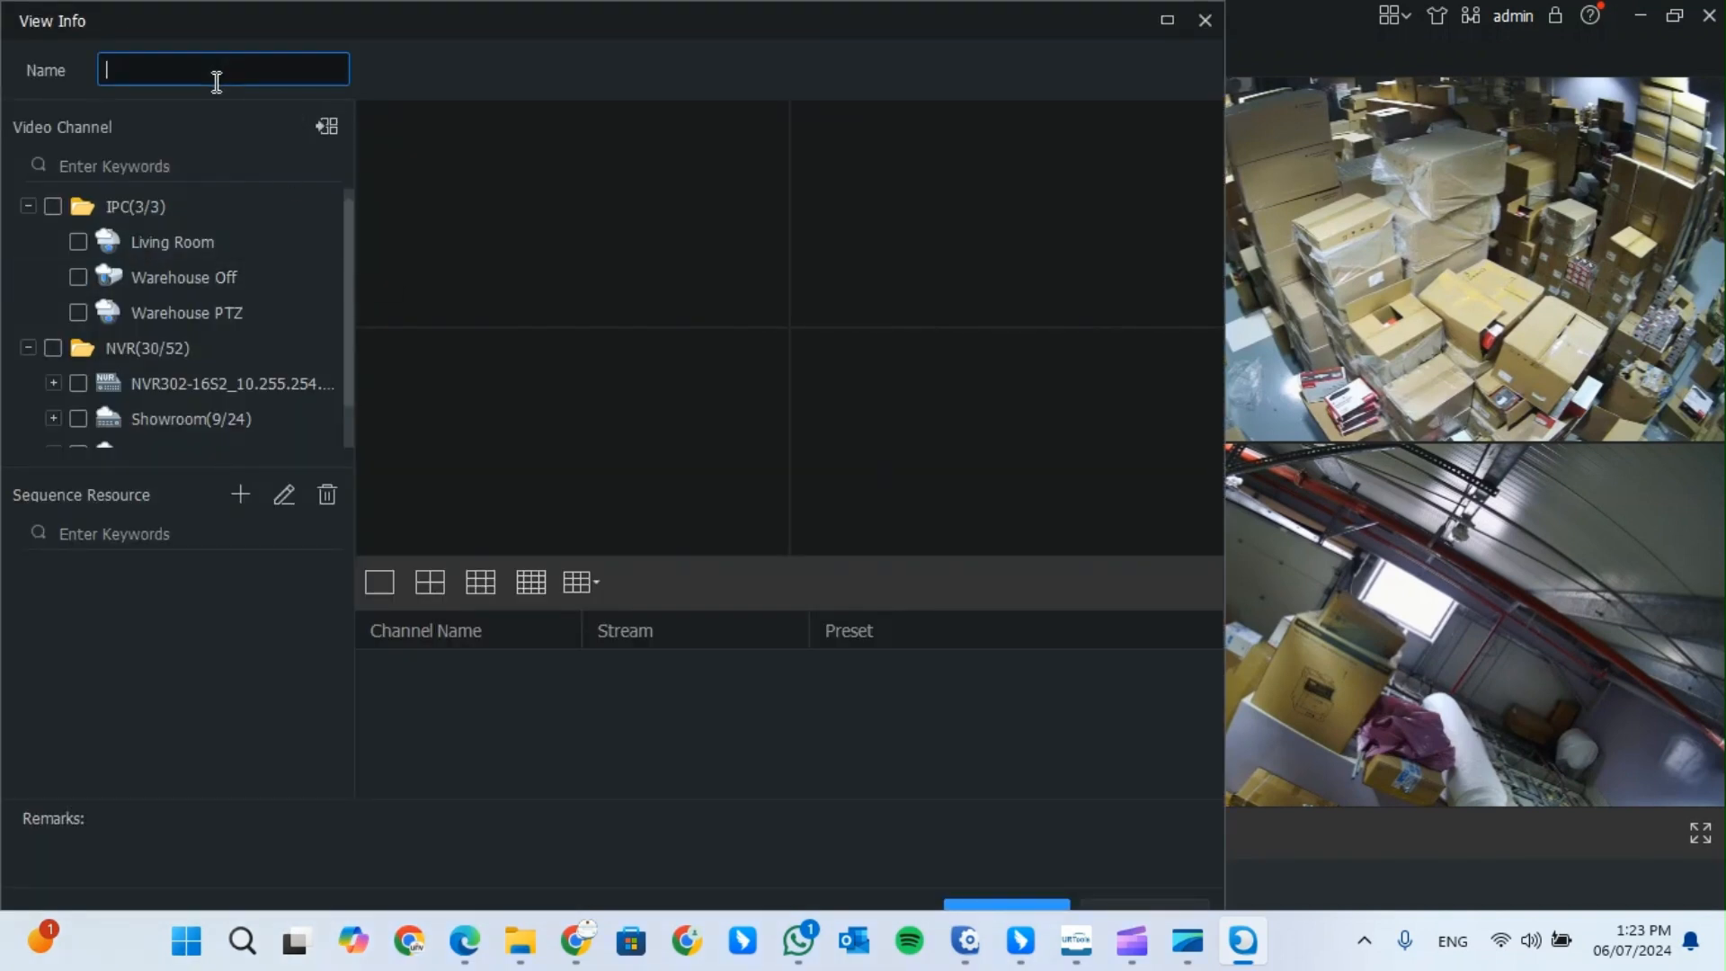
scroll(196, 315, "down", 1)
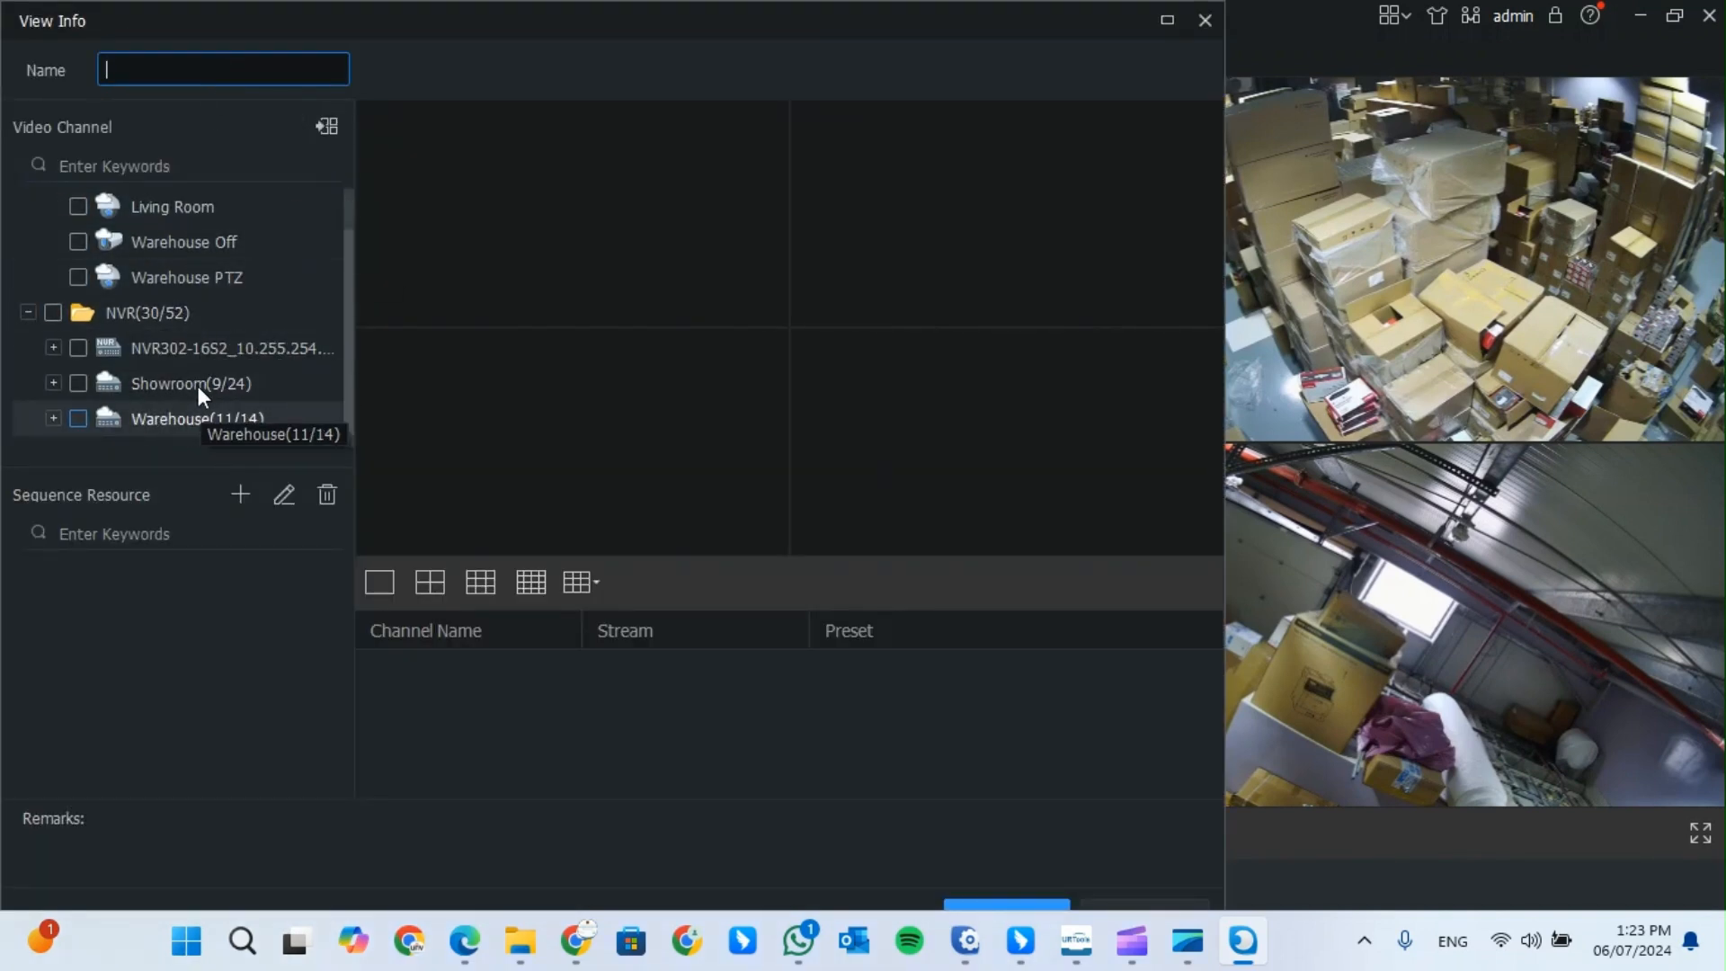
left_click(1206, 20)
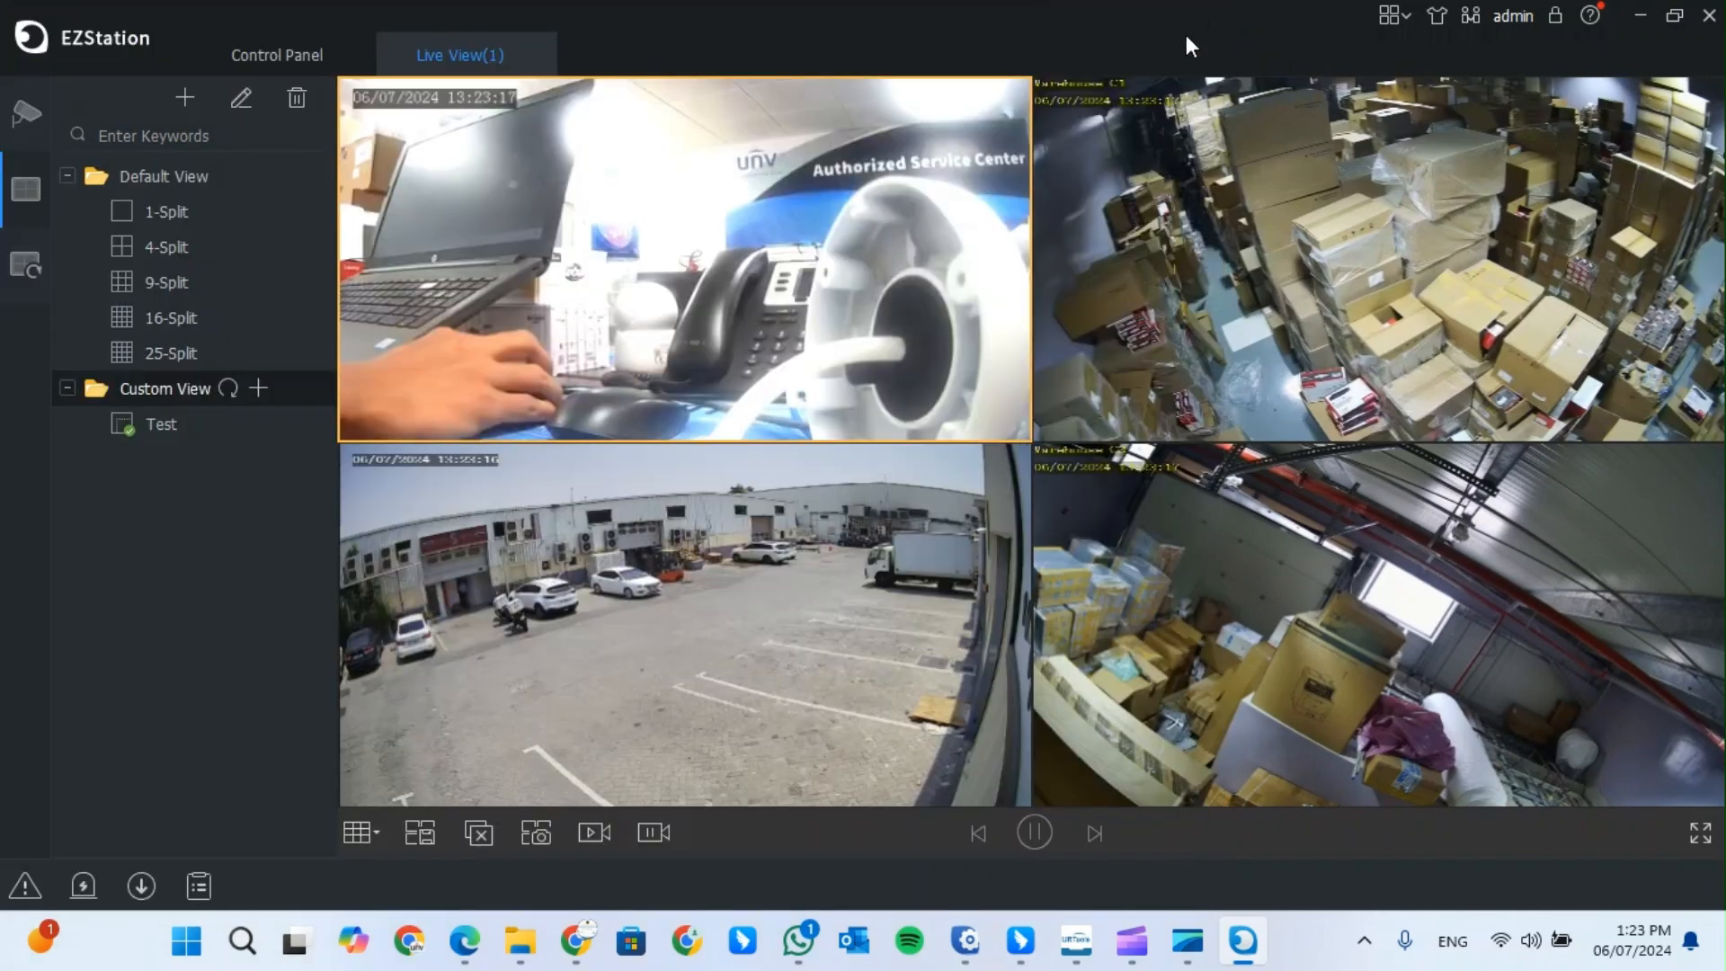
left_click(531, 57)
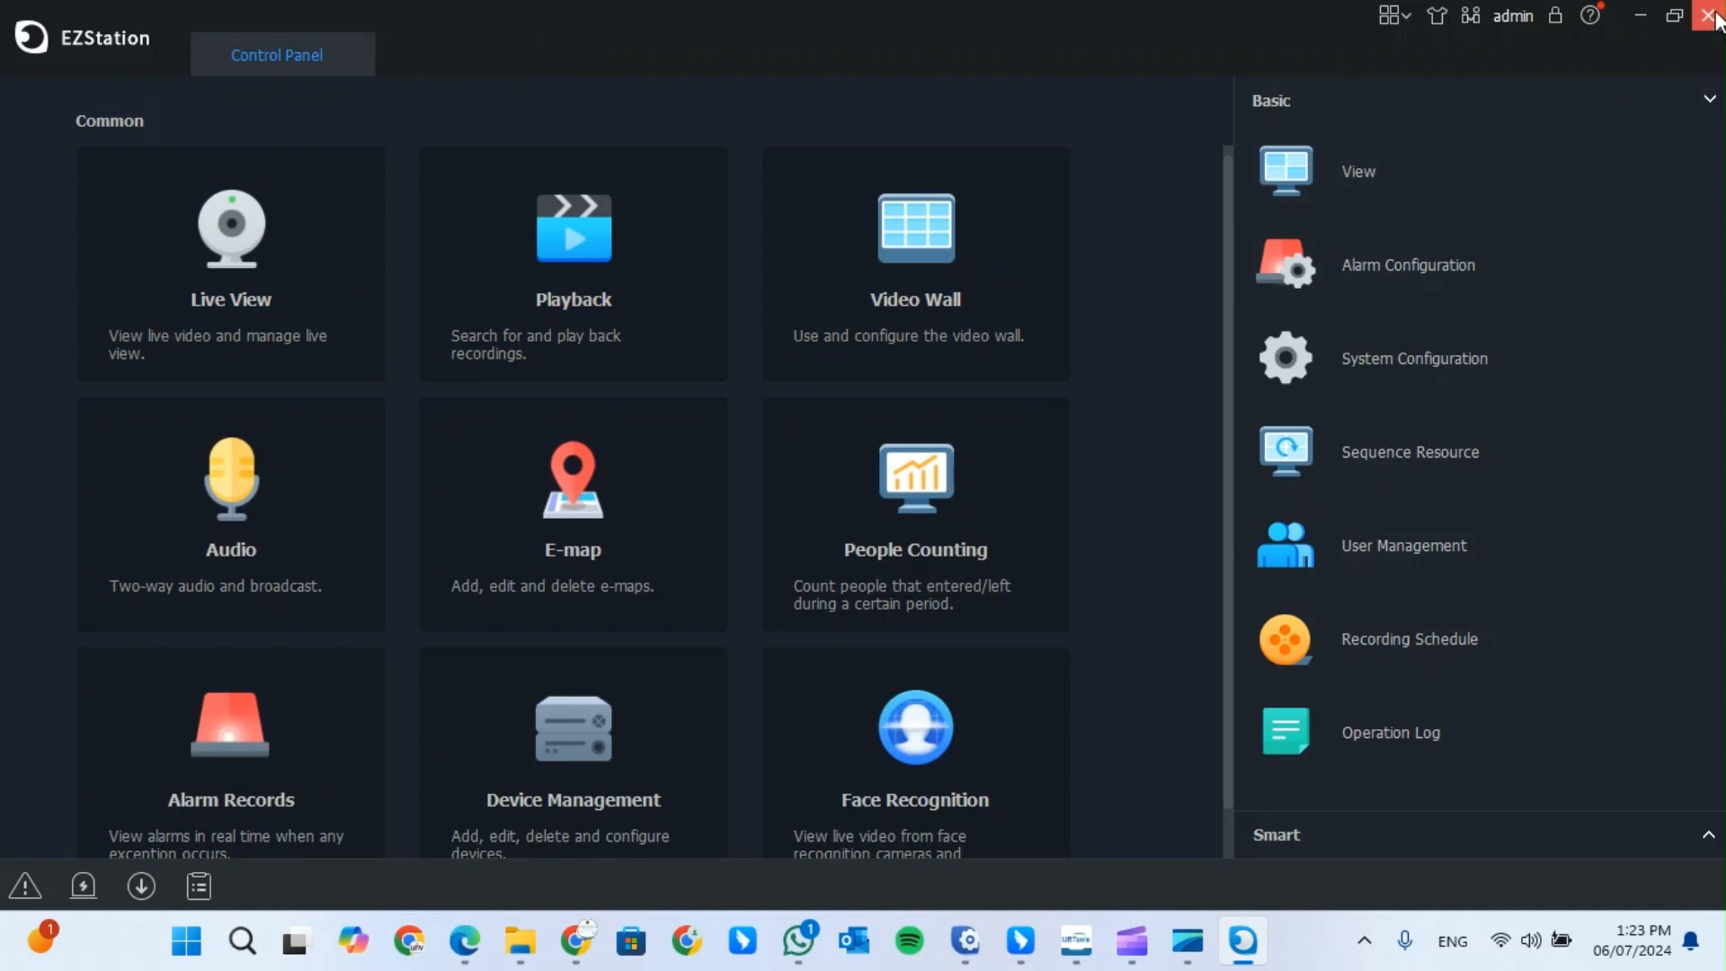
mouse_move(1188, 963)
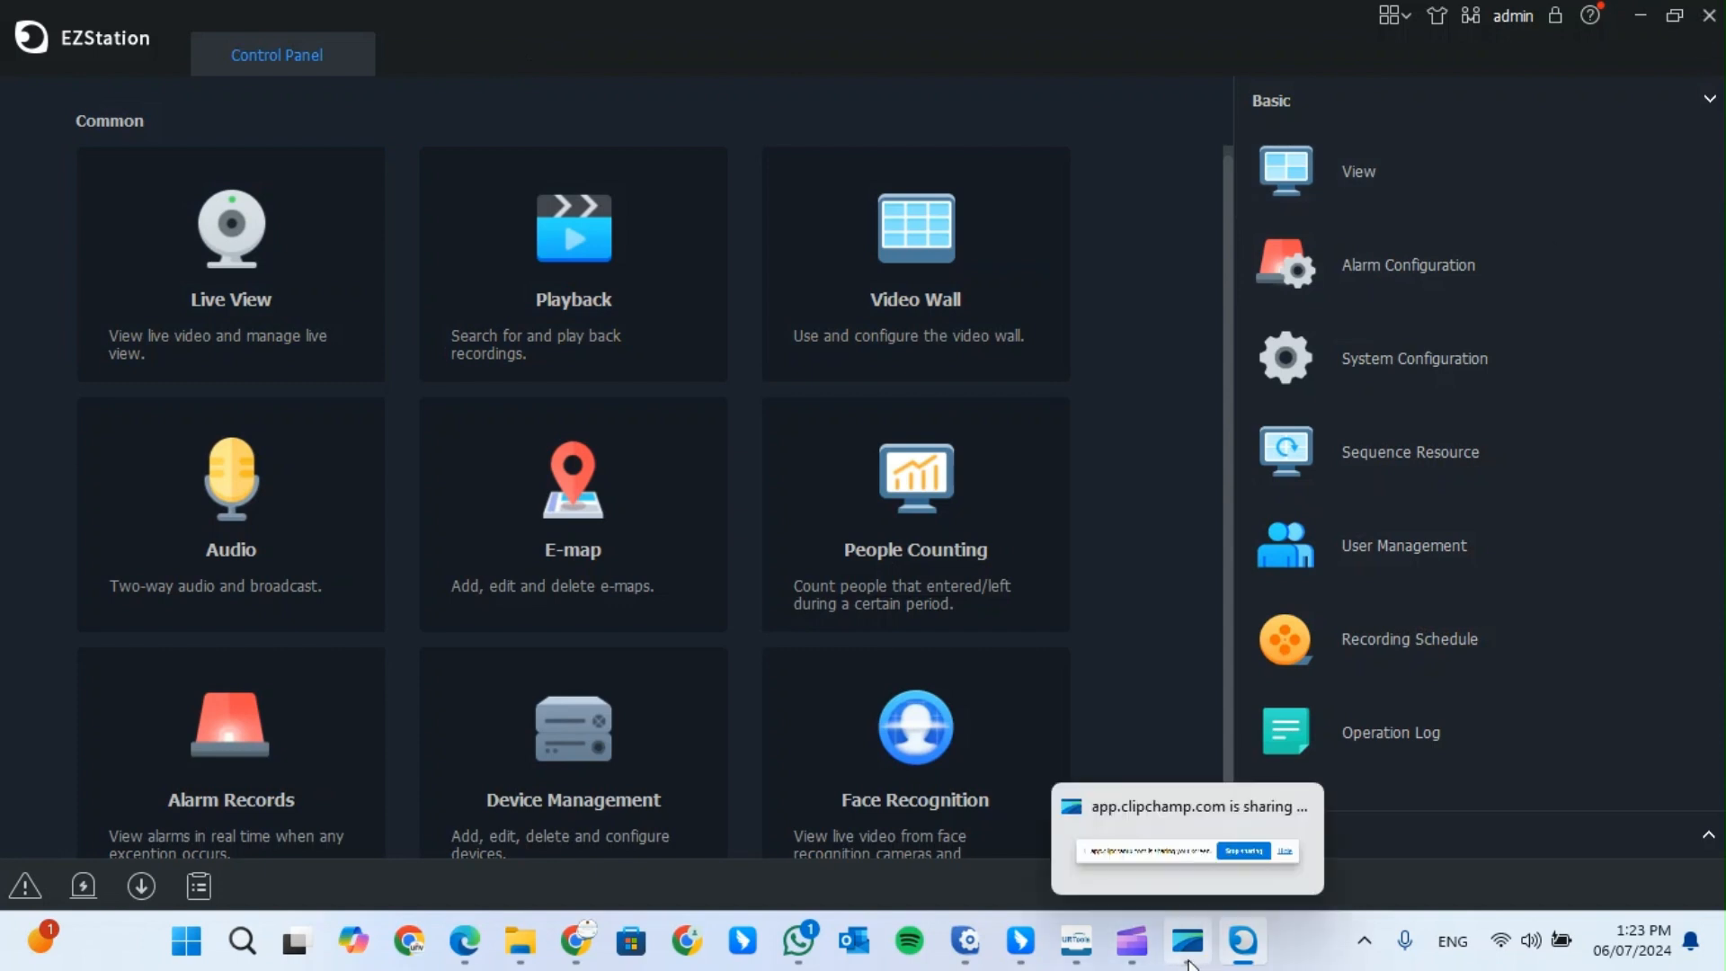